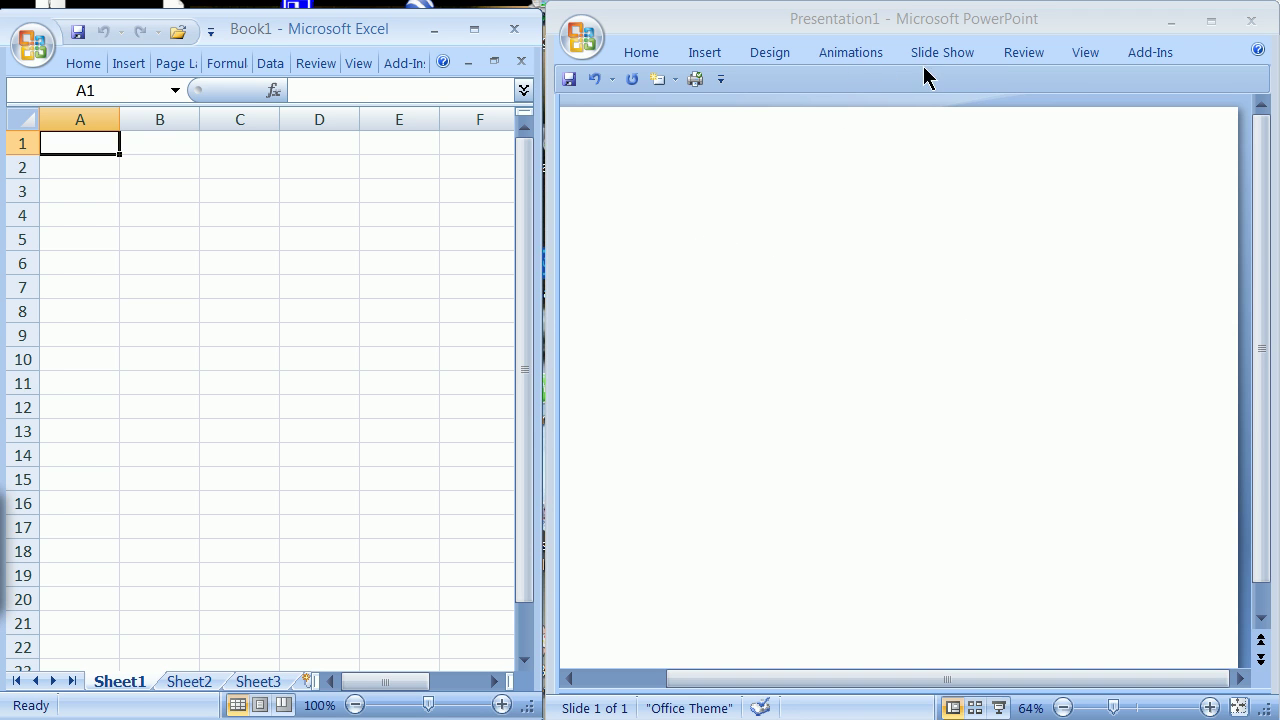
Step: Bring PowerPoint forward and switch on Start Inking from the Review tab
{"action": "left_click", "coordinate": [877, 74]}
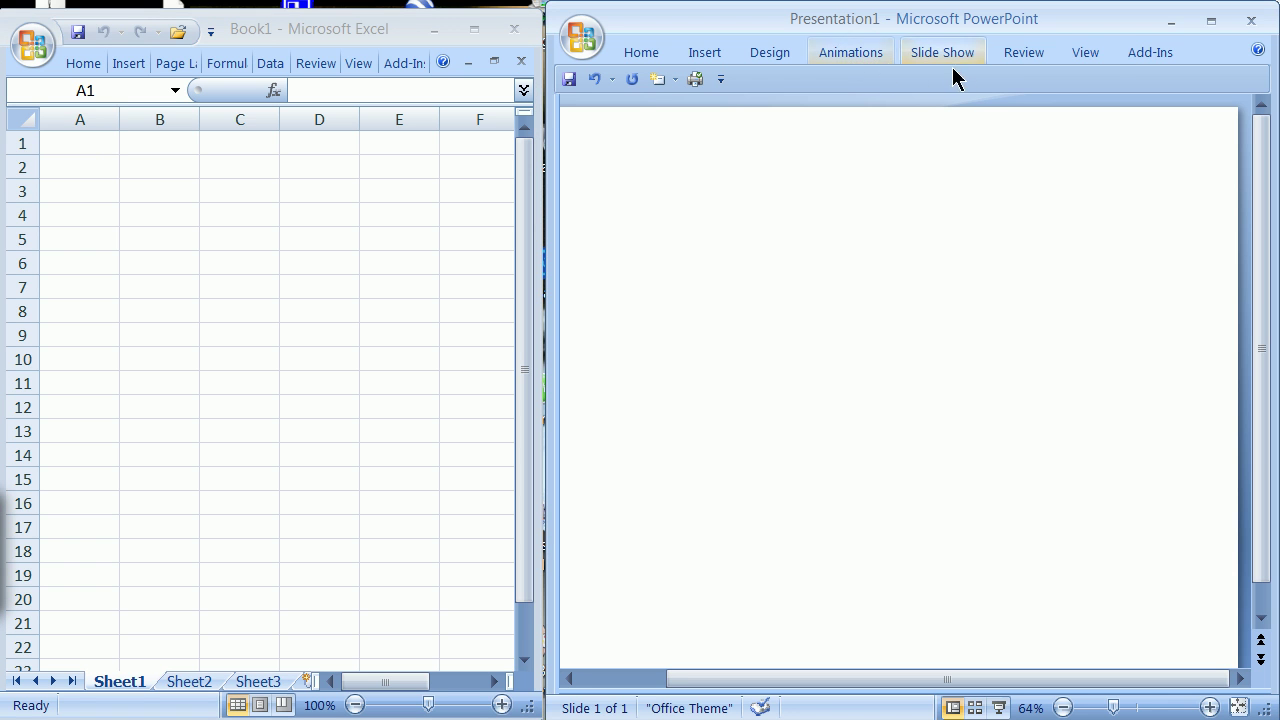
{"action": "left_click", "coordinate": [1018, 52]}
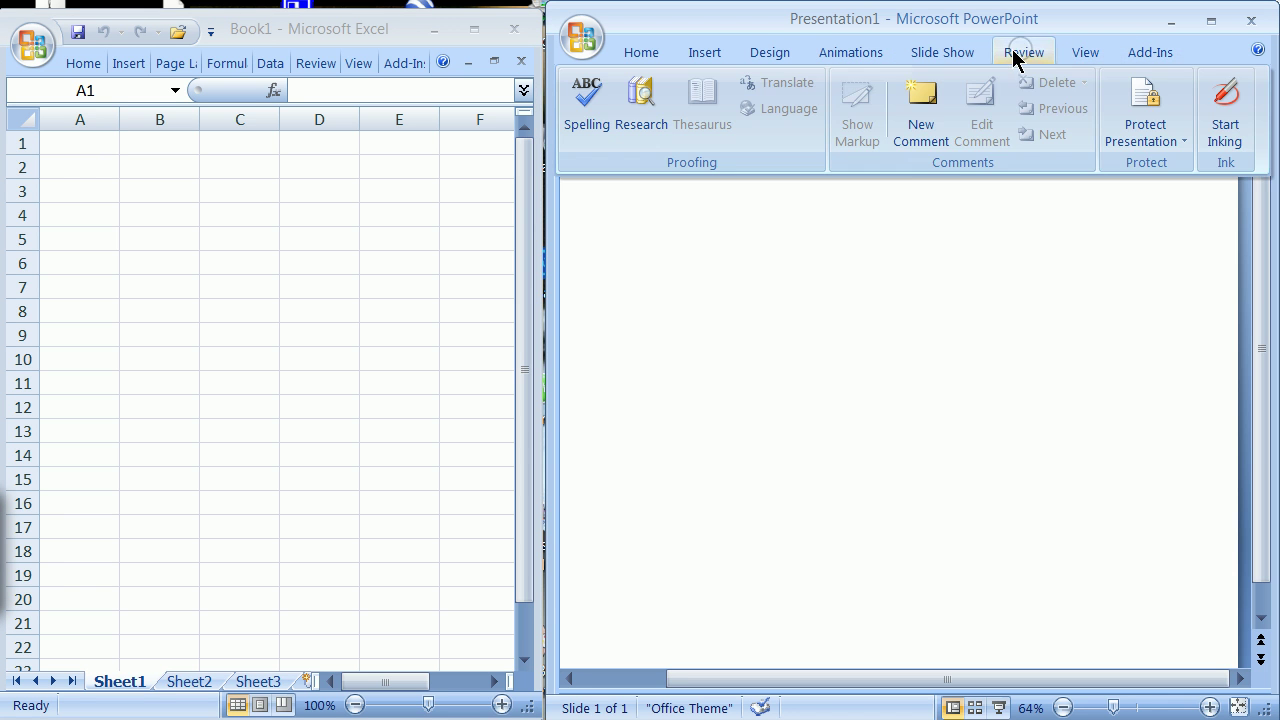
{"action": "left_click", "coordinate": [1227, 118]}
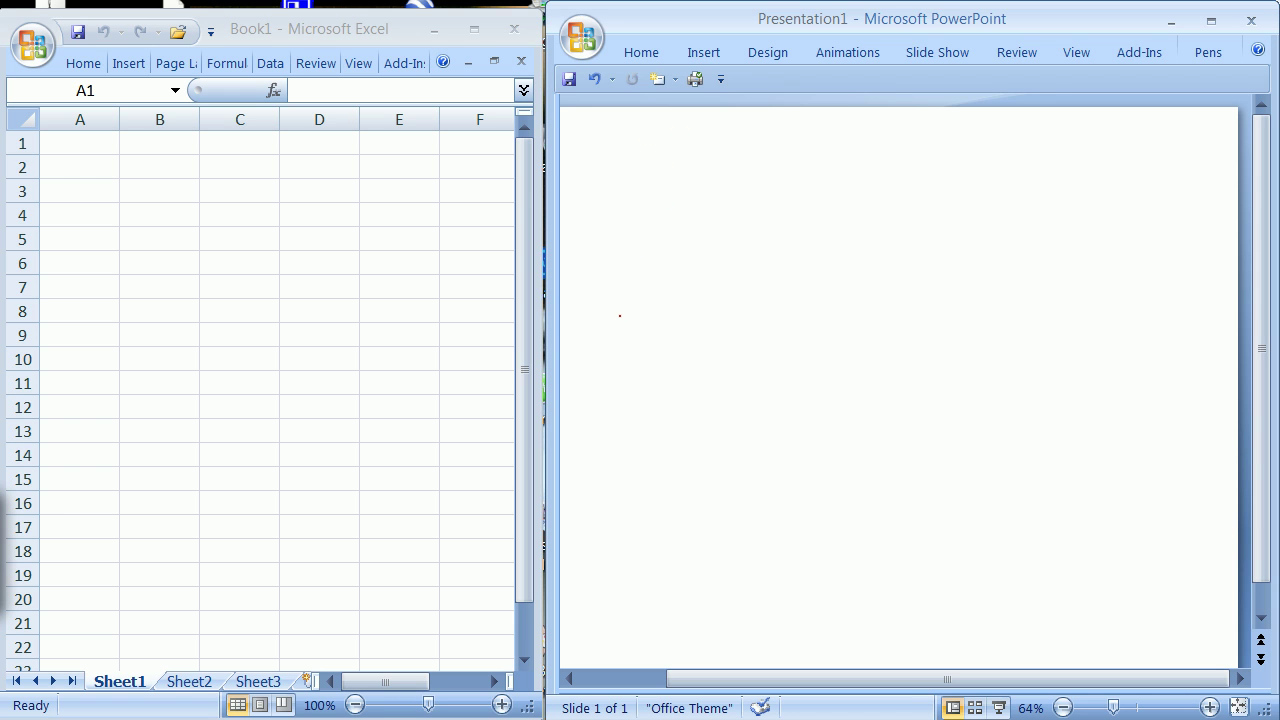
Step: Sketch X and Y axis arrows with labels and circle the origin
{"action": "mouse_move", "coordinate": [610, 373]}
{"action": "left_mouse_down"}
{"action": "mouse_move", "coordinate": [609, 425]}
{"action": "mouse_move", "coordinate": [659, 416]}
{"action": "mouse_move", "coordinate": [651, 424]}
{"action": "mouse_move", "coordinate": [602, 384]}
{"action": "left_mouse_up"}
{"action": "left_click_drag", "start_coordinate": [668, 408], "coordinate": [674, 426]}
{"action": "left_click_drag", "start_coordinate": [679, 408], "coordinate": [667, 425]}
{"action": "left_click_drag", "start_coordinate": [591, 355], "coordinate": [592, 390]}
{"action": "left_click_drag", "start_coordinate": [604, 353], "coordinate": [598, 363]}
{"action": "mouse_move", "coordinate": [598, 410]}
{"action": "left_mouse_down"}
{"action": "mouse_move", "coordinate": [609, 414]}
{"action": "mouse_move", "coordinate": [594, 409]}
{"action": "left_mouse_up"}
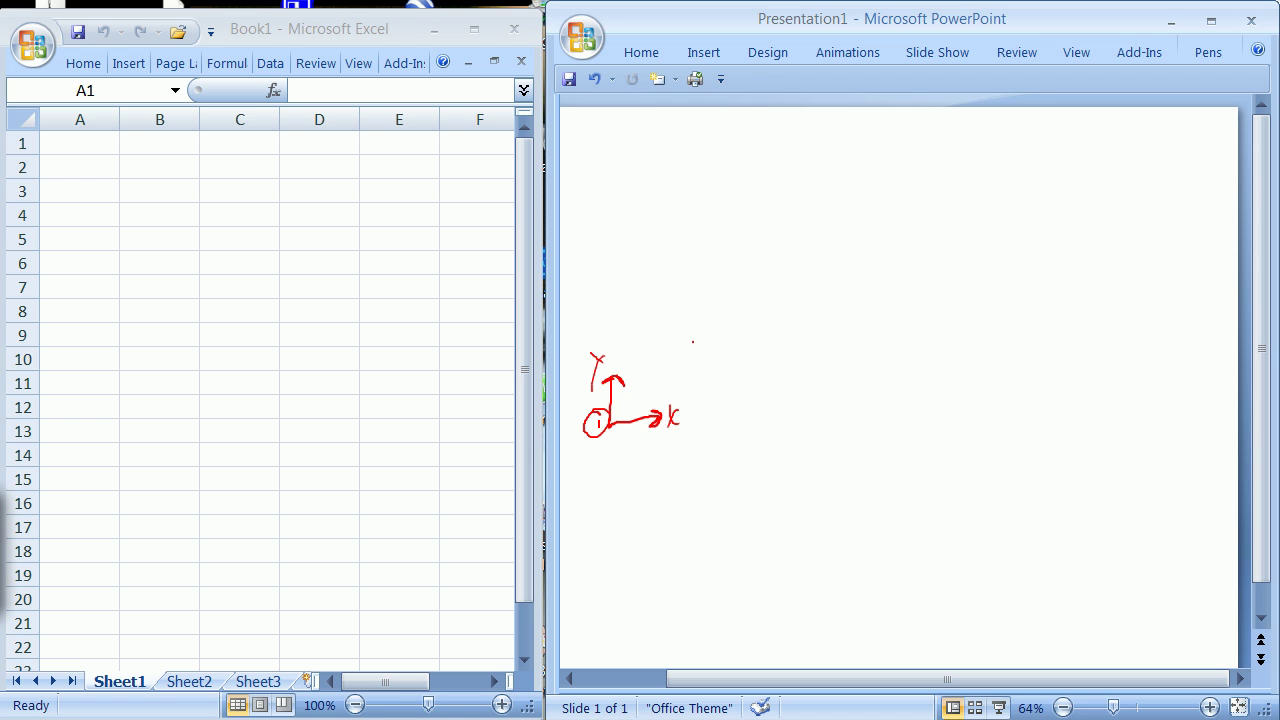
Step: Mark and label the four corner points A, B, C and D with dots
{"action": "left_click_drag", "start_coordinate": [702, 330], "coordinate": [703, 331]}
{"action": "mouse_move", "coordinate": [696, 378]}
{"action": "left_mouse_down"}
{"action": "mouse_move", "coordinate": [704, 346]}
{"action": "mouse_move", "coordinate": [711, 381]}
{"action": "left_mouse_up"}
{"action": "left_click_drag", "start_coordinate": [698, 362], "coordinate": [711, 361]}
{"action": "left_click_drag", "start_coordinate": [866, 338], "coordinate": [862, 365]}
{"action": "mouse_move", "coordinate": [908, 208]}
{"action": "left_mouse_down"}
{"action": "mouse_move", "coordinate": [892, 212]}
{"action": "mouse_move", "coordinate": [916, 226]}
{"action": "left_mouse_up"}
{"action": "left_click_drag", "start_coordinate": [660, 204], "coordinate": [660, 234]}
{"action": "left_click_drag", "start_coordinate": [656, 206], "coordinate": [651, 232]}
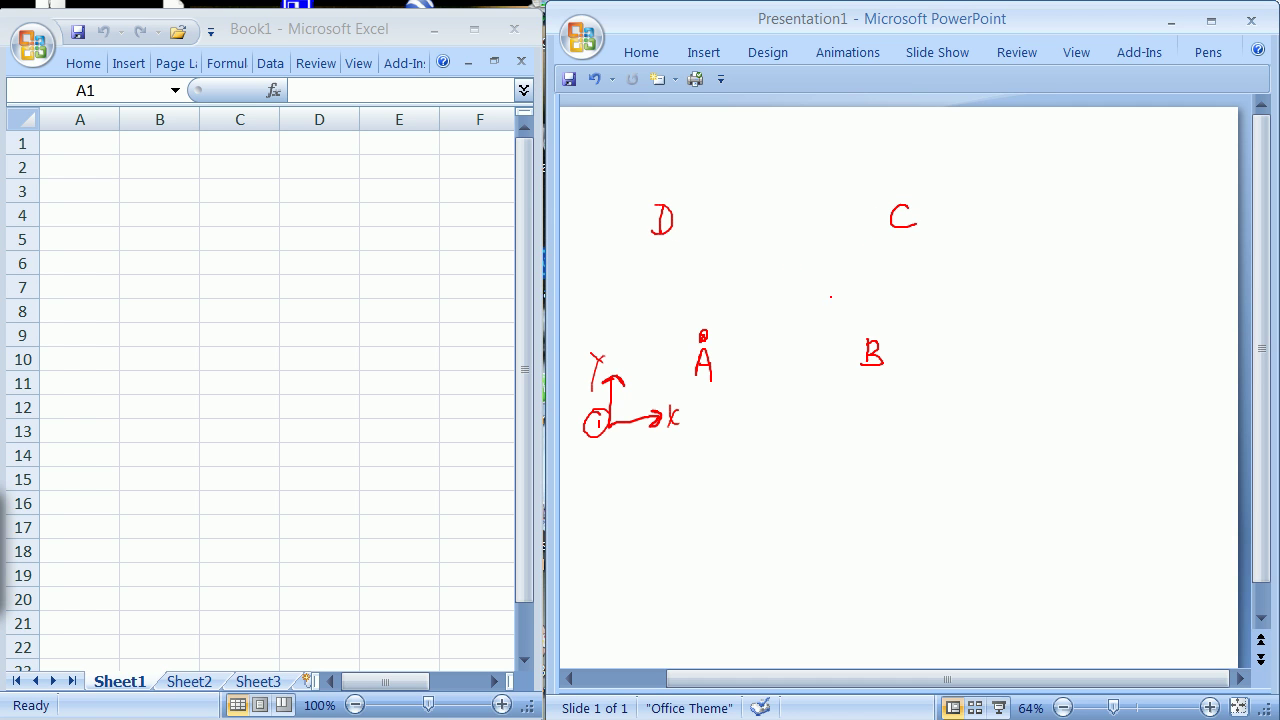
{"action": "left_click_drag", "start_coordinate": [849, 327], "coordinate": [849, 334]}
{"action": "left_click_drag", "start_coordinate": [853, 210], "coordinate": [851, 215]}
{"action": "left_click_drag", "start_coordinate": [712, 210], "coordinate": [711, 215]}
Step: Write a PTS list of points A, B, C and D at the right
{"action": "left_click_drag", "start_coordinate": [979, 139], "coordinate": [1000, 170]}
{"action": "mouse_move", "coordinate": [993, 147]}
{"action": "left_mouse_down"}
{"action": "mouse_move", "coordinate": [1006, 143]}
{"action": "mouse_move", "coordinate": [1006, 165]}
{"action": "mouse_move", "coordinate": [1090, 166]}
{"action": "mouse_move", "coordinate": [1078, 302]}
{"action": "left_mouse_up"}
{"action": "left_click_drag", "start_coordinate": [1078, 274], "coordinate": [1078, 302]}
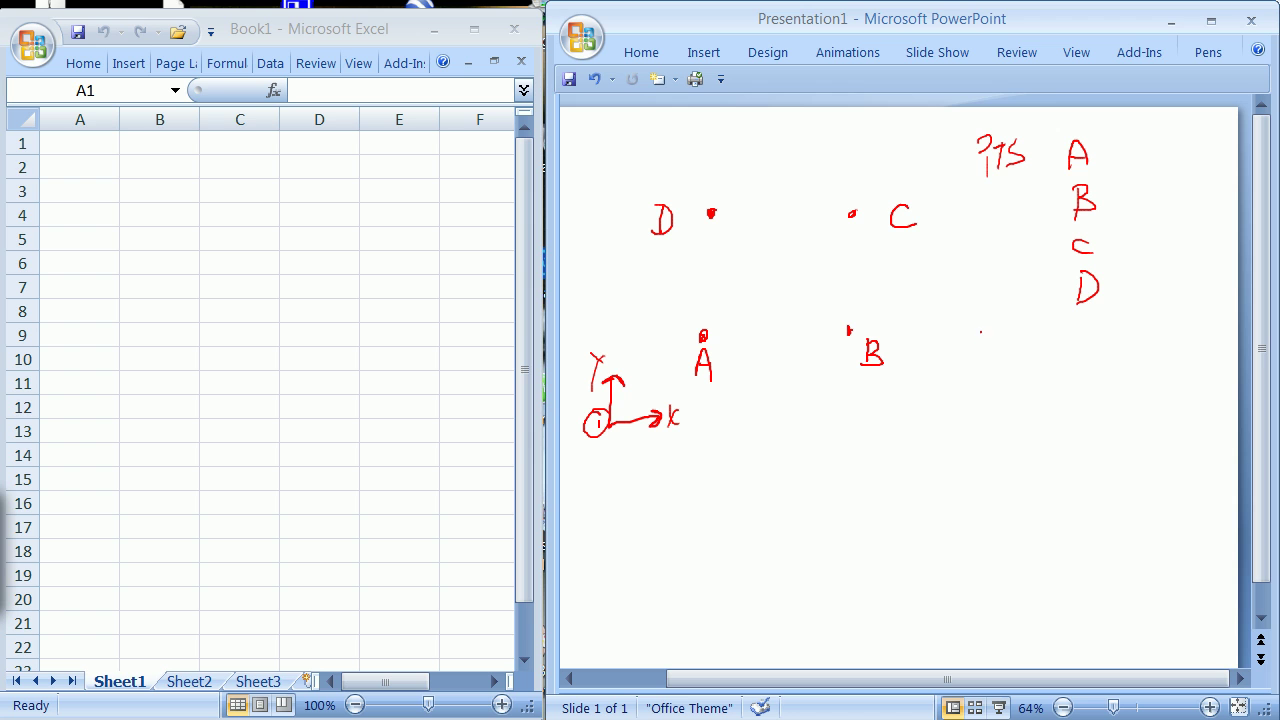
Step: Write the Link and NODES headings, then links AB 1, BC 2, CD 3, DA 4
{"action": "mouse_move", "coordinate": [978, 330]}
{"action": "left_mouse_down"}
{"action": "mouse_move", "coordinate": [975, 348]}
{"action": "mouse_move", "coordinate": [1023, 353]}
{"action": "left_mouse_up"}
{"action": "mouse_move", "coordinate": [964, 211]}
{"action": "left_mouse_down"}
{"action": "mouse_move", "coordinate": [985, 192]}
{"action": "mouse_move", "coordinate": [1020, 212]}
{"action": "mouse_move", "coordinate": [996, 206]}
{"action": "left_mouse_up"}
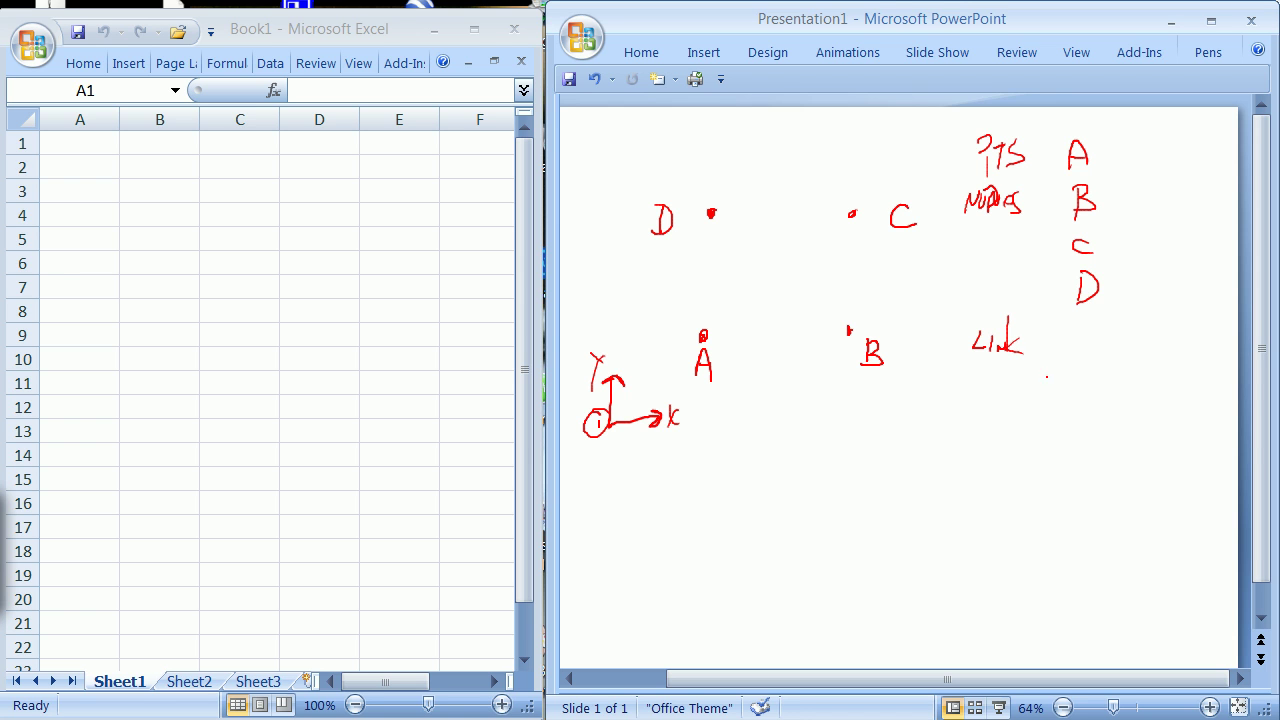
{"action": "mouse_move", "coordinate": [1057, 347]}
{"action": "left_mouse_down"}
{"action": "mouse_move", "coordinate": [1064, 322]}
{"action": "mouse_move", "coordinate": [1069, 346]}
{"action": "left_mouse_up"}
{"action": "left_click_drag", "start_coordinate": [1059, 338], "coordinate": [1076, 346]}
{"action": "mouse_move", "coordinate": [1076, 322]}
{"action": "left_mouse_down"}
{"action": "mouse_move", "coordinate": [1076, 346]}
{"action": "mouse_move", "coordinate": [1150, 351]}
{"action": "left_mouse_up"}
{"action": "left_click_drag", "start_coordinate": [1057, 372], "coordinate": [1058, 392]}
{"action": "left_click_drag", "start_coordinate": [1058, 372], "coordinate": [1059, 393]}
{"action": "mouse_move", "coordinate": [1086, 375]}
{"action": "left_mouse_down"}
{"action": "mouse_move", "coordinate": [1086, 392]}
{"action": "mouse_move", "coordinate": [1136, 394]}
{"action": "left_mouse_up"}
{"action": "left_click_drag", "start_coordinate": [1066, 421], "coordinate": [1076, 438]}
{"action": "mouse_move", "coordinate": [1076, 416]}
{"action": "left_mouse_down"}
{"action": "mouse_move", "coordinate": [1078, 438]}
{"action": "mouse_move", "coordinate": [1138, 416]}
{"action": "mouse_move", "coordinate": [1128, 440]}
{"action": "left_mouse_up"}
{"action": "mouse_move", "coordinate": [1056, 457]}
{"action": "left_mouse_down"}
{"action": "mouse_move", "coordinate": [1056, 475]}
{"action": "mouse_move", "coordinate": [1142, 464]}
{"action": "mouse_move", "coordinate": [1145, 480]}
{"action": "left_mouse_up"}
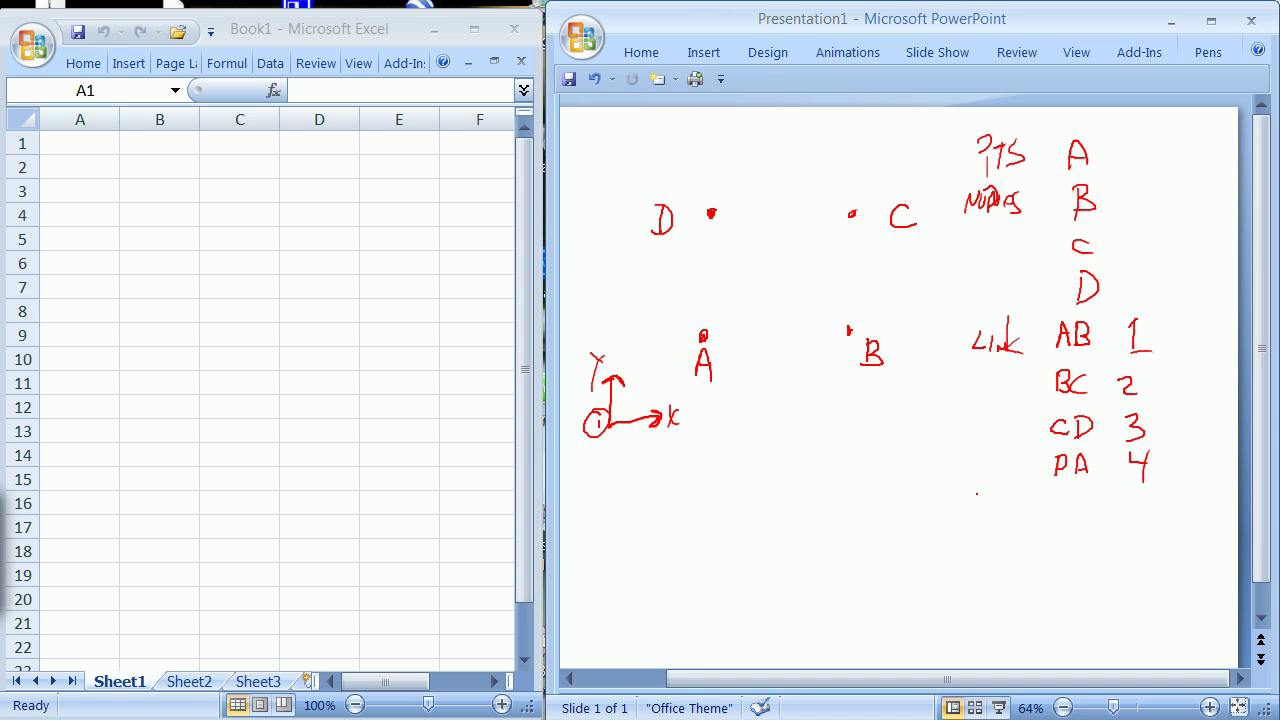
Step: Write the Polygons heading and its first entry, Left AB
{"action": "left_click_drag", "start_coordinate": [973, 491], "coordinate": [974, 520]}
{"action": "mouse_move", "coordinate": [973, 490]}
{"action": "left_mouse_down"}
{"action": "mouse_move", "coordinate": [975, 505]}
{"action": "mouse_move", "coordinate": [985, 498]}
{"action": "left_mouse_up"}
{"action": "left_click_drag", "start_coordinate": [994, 492], "coordinate": [1005, 503]}
{"action": "mouse_move", "coordinate": [1010, 490]}
{"action": "left_mouse_down"}
{"action": "mouse_move", "coordinate": [1004, 518]}
{"action": "mouse_move", "coordinate": [1016, 510]}
{"action": "left_mouse_up"}
{"action": "left_click_drag", "start_coordinate": [1026, 503], "coordinate": [1072, 516]}
{"action": "left_click", "coordinate": [1068, 492]}
{"action": "left_click_drag", "start_coordinate": [1074, 510], "coordinate": [1084, 518]}
{"action": "left_click_drag", "start_coordinate": [1079, 508], "coordinate": [1096, 518]}
{"action": "mouse_move", "coordinate": [1119, 496]}
{"action": "left_mouse_down"}
{"action": "mouse_move", "coordinate": [1113, 518]}
{"action": "mouse_move", "coordinate": [1127, 518]}
{"action": "left_mouse_up"}
{"action": "mouse_move", "coordinate": [1115, 510]}
{"action": "left_mouse_down"}
{"action": "mouse_move", "coordinate": [1130, 513]}
{"action": "mouse_move", "coordinate": [1066, 550]}
{"action": "left_mouse_up"}
Step: Add polygon entries Left BC, Left CD and Left DA
{"action": "left_click_drag", "start_coordinate": [1068, 546], "coordinate": [1082, 554]}
{"action": "mouse_move", "coordinate": [1078, 540]}
{"action": "left_mouse_down"}
{"action": "mouse_move", "coordinate": [1103, 544]}
{"action": "mouse_move", "coordinate": [1110, 522]}
{"action": "left_mouse_up"}
{"action": "mouse_move", "coordinate": [1102, 522]}
{"action": "left_mouse_down"}
{"action": "mouse_move", "coordinate": [1114, 552]}
{"action": "mouse_move", "coordinate": [1080, 598]}
{"action": "left_mouse_up"}
{"action": "mouse_move", "coordinate": [1090, 566]}
{"action": "left_mouse_down"}
{"action": "mouse_move", "coordinate": [1084, 596]}
{"action": "mouse_move", "coordinate": [1100, 584]}
{"action": "mouse_move", "coordinate": [1098, 598]}
{"action": "mouse_move", "coordinate": [1136, 596]}
{"action": "left_mouse_up"}
{"action": "left_click_drag", "start_coordinate": [1136, 568], "coordinate": [1140, 590]}
{"action": "left_click_drag", "start_coordinate": [1060, 610], "coordinate": [1074, 632]}
{"action": "left_click_drag", "start_coordinate": [1070, 626], "coordinate": [1092, 632]}
{"action": "left_click_drag", "start_coordinate": [1088, 616], "coordinate": [1102, 616]}
{"action": "mouse_move", "coordinate": [1105, 610]}
{"action": "left_mouse_down"}
{"action": "mouse_move", "coordinate": [1105, 632]}
{"action": "mouse_move", "coordinate": [1124, 632]}
{"action": "mouse_move", "coordinate": [1151, 596]}
{"action": "left_mouse_up"}
{"action": "left_click_drag", "start_coordinate": [1151, 596], "coordinate": [1161, 622]}
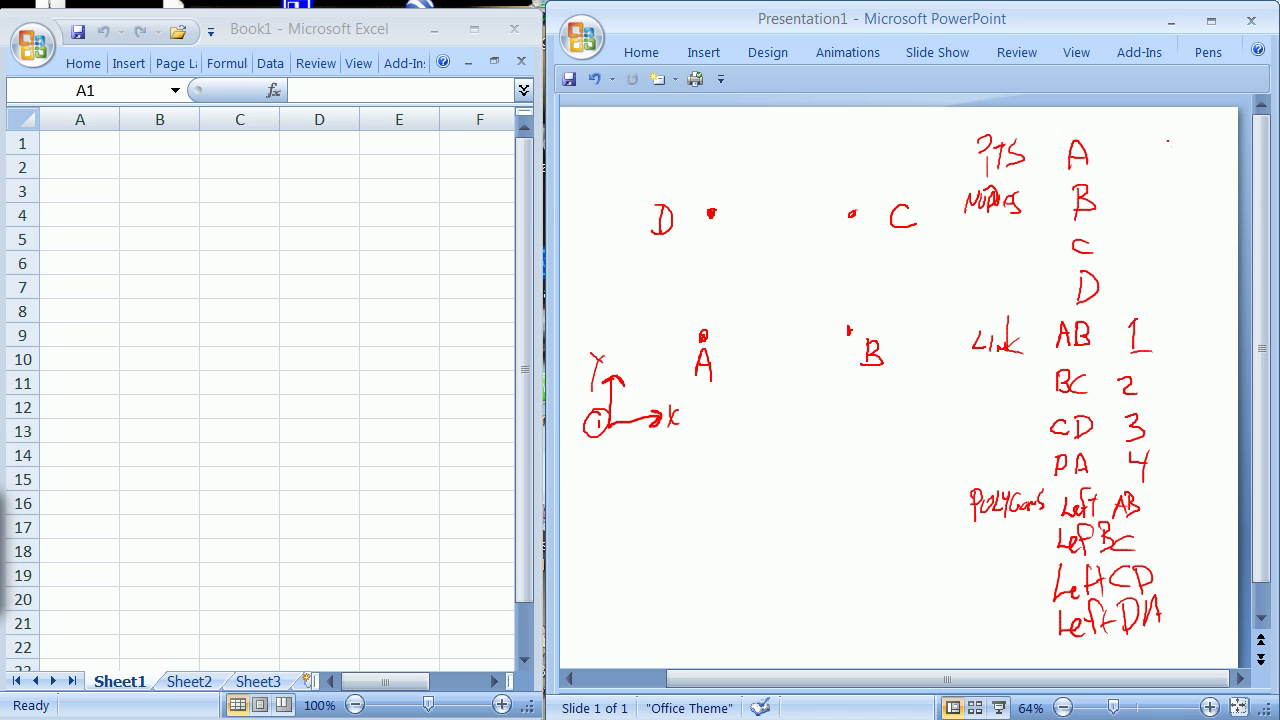
Step: Draw a tall brace beside the notes and write Elev with points A to D
{"action": "mouse_move", "coordinate": [1173, 150]}
{"action": "left_mouse_down"}
{"action": "mouse_move", "coordinate": [1200, 572]}
{"action": "mouse_move", "coordinate": [1181, 622]}
{"action": "left_mouse_up"}
{"action": "left_click_drag", "start_coordinate": [848, 328], "coordinate": [845, 350]}
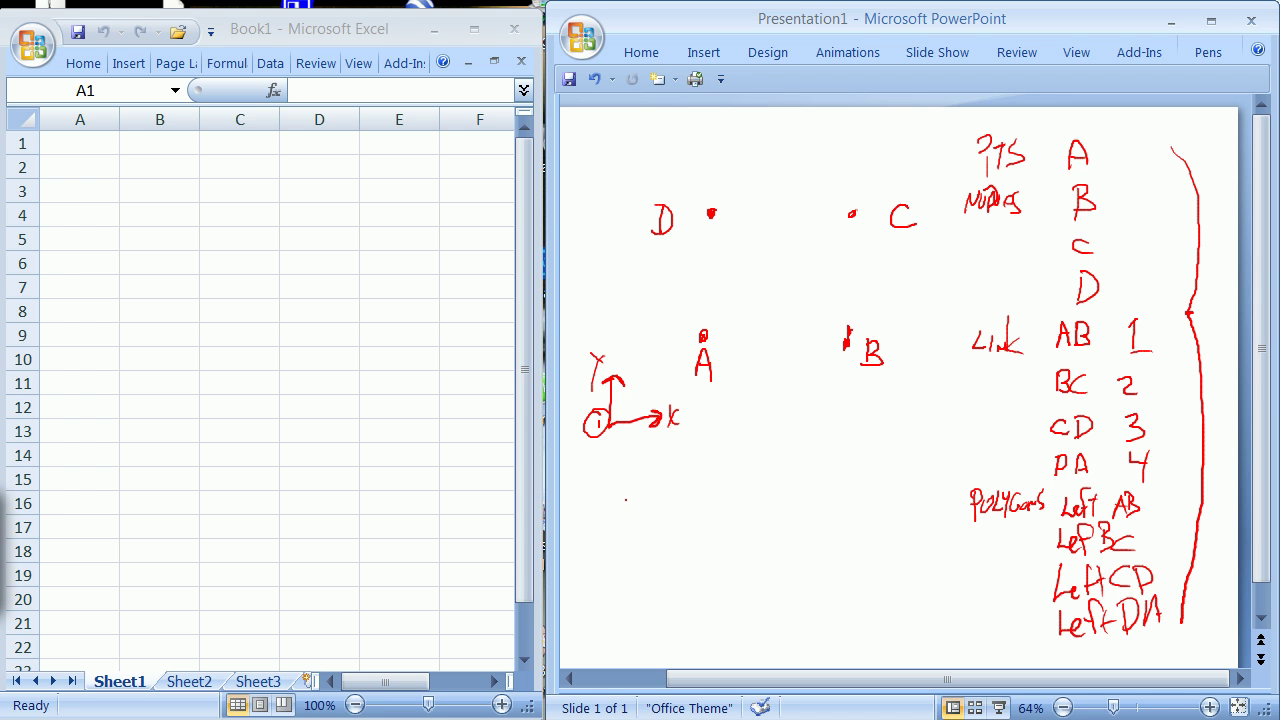
{"action": "left_click_drag", "start_coordinate": [600, 463], "coordinate": [600, 500]}
{"action": "mouse_move", "coordinate": [599, 471]}
{"action": "left_mouse_down"}
{"action": "mouse_move", "coordinate": [617, 473]}
{"action": "mouse_move", "coordinate": [617, 487]}
{"action": "left_mouse_up"}
{"action": "left_click_drag", "start_coordinate": [599, 503], "coordinate": [618, 513]}
{"action": "mouse_move", "coordinate": [619, 505]}
{"action": "left_mouse_down"}
{"action": "mouse_move", "coordinate": [681, 480]}
{"action": "mouse_move", "coordinate": [701, 500]}
{"action": "left_mouse_up"}
{"action": "mouse_move", "coordinate": [681, 493]}
{"action": "left_mouse_down"}
{"action": "mouse_move", "coordinate": [701, 493]}
{"action": "mouse_move", "coordinate": [688, 538]}
{"action": "mouse_move", "coordinate": [700, 576]}
{"action": "mouse_move", "coordinate": [678, 614]}
{"action": "left_mouse_up"}
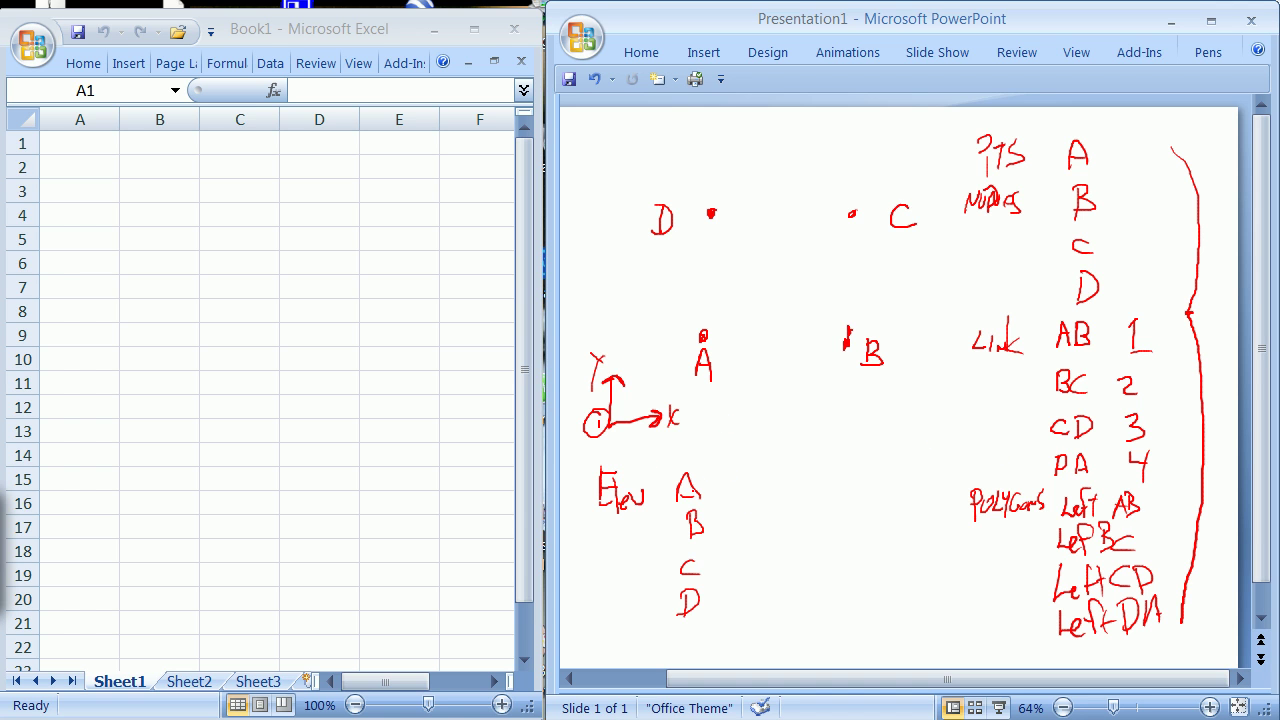
Step: Retouch the Elev A and point B's dot, then write 1200 1200 beside point A
{"action": "mouse_move", "coordinate": [682, 494]}
{"action": "left_mouse_down"}
{"action": "mouse_move", "coordinate": [696, 488]}
{"action": "mouse_move", "coordinate": [678, 498]}
{"action": "left_mouse_up"}
{"action": "left_click_drag", "start_coordinate": [846, 330], "coordinate": [849, 346]}
{"action": "mouse_move", "coordinate": [1102, 137]}
{"action": "left_mouse_down"}
{"action": "mouse_move", "coordinate": [1104, 156]}
{"action": "mouse_move", "coordinate": [1130, 144]}
{"action": "left_mouse_up"}
{"action": "left_click_drag", "start_coordinate": [1134, 136], "coordinate": [1188, 142]}
{"action": "left_click_drag", "start_coordinate": [1188, 137], "coordinate": [1197, 141]}
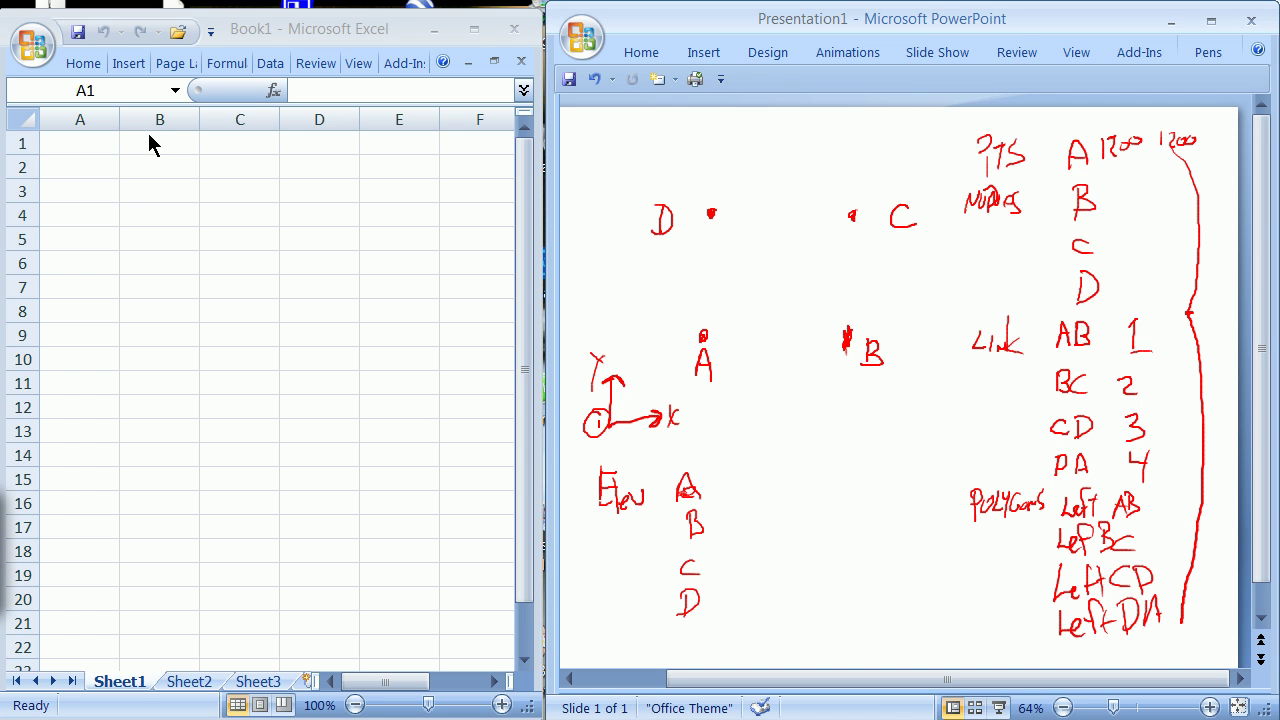
{"action": "left_click", "coordinate": [94, 142]}
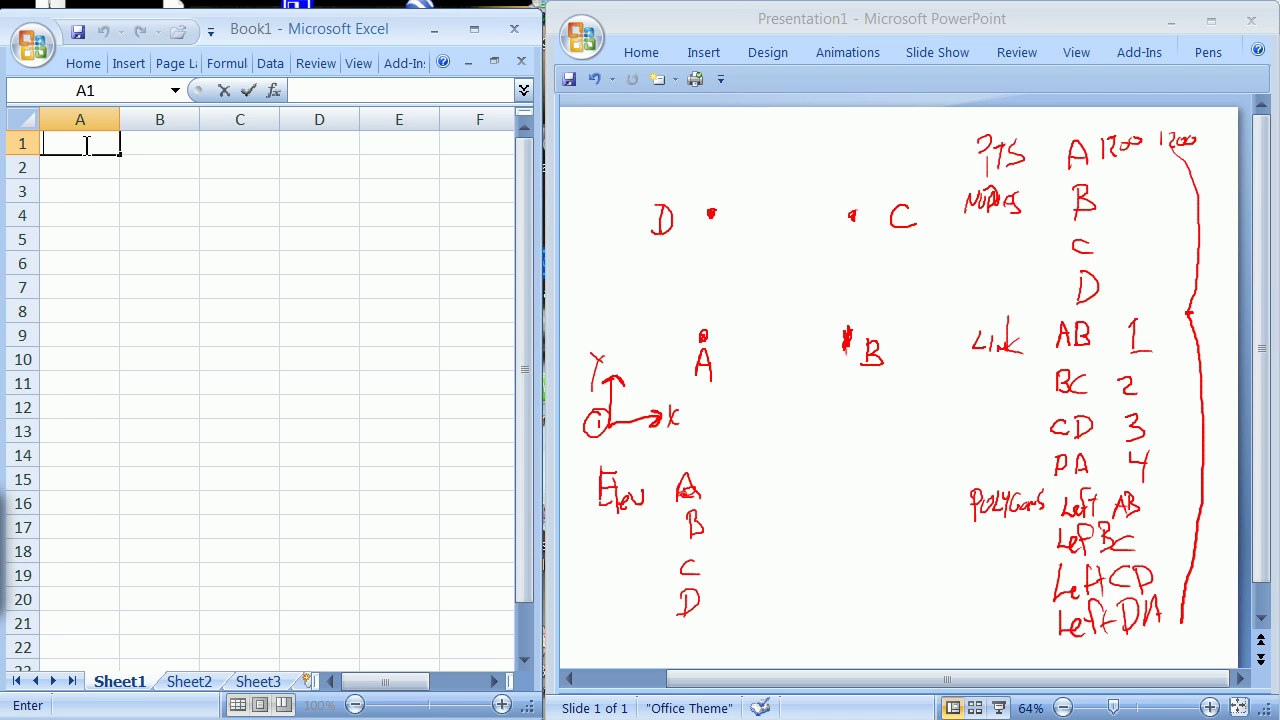
Step: Enter corner coordinates 1200/1200 in row 1 and 1440/1200 in row 2
{"action": "type", "text": "1200"}
{"action": "key", "text": "Tab"}
{"action": "type", "text": "1200"}
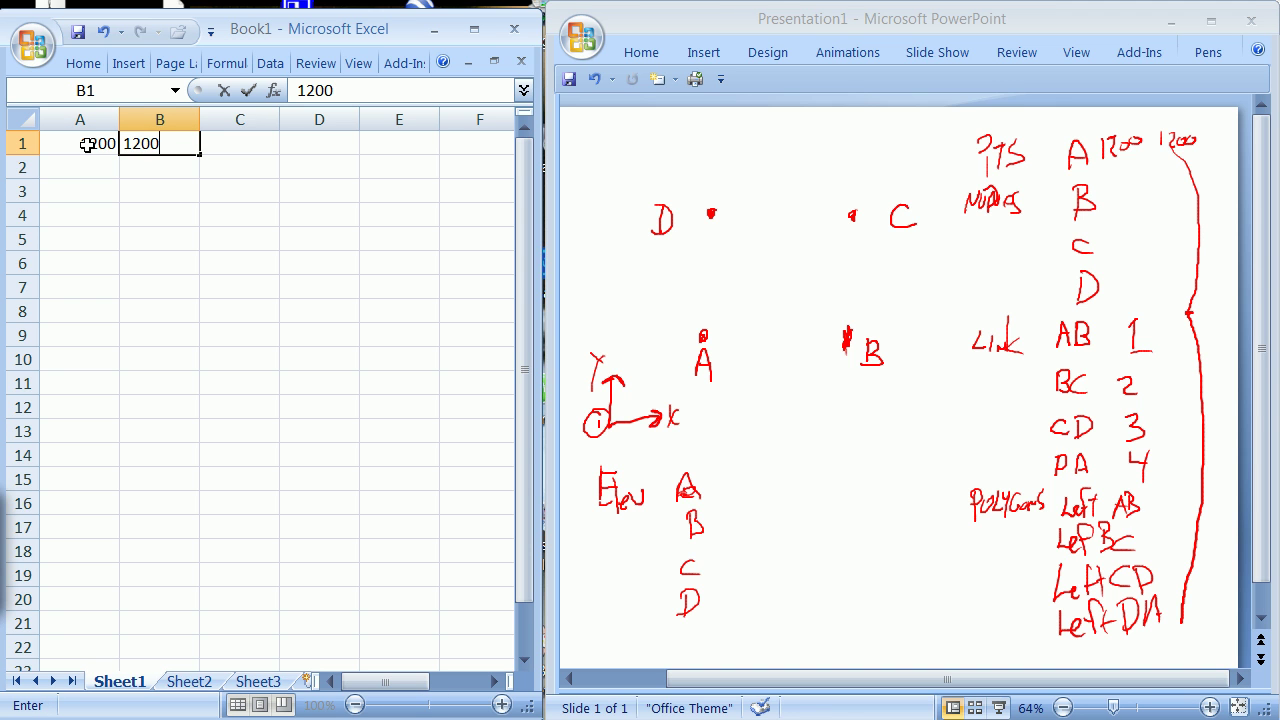
{"action": "key", "text": "Return"}
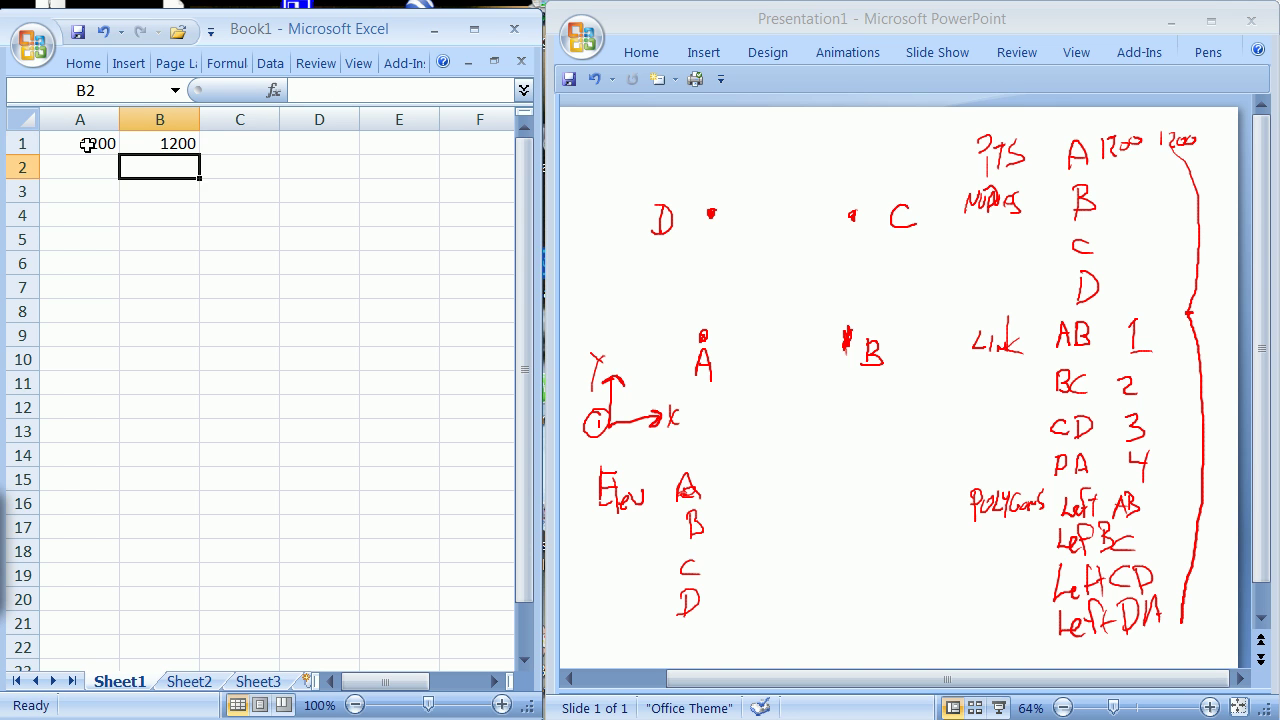
{"action": "key", "text": "Left"}
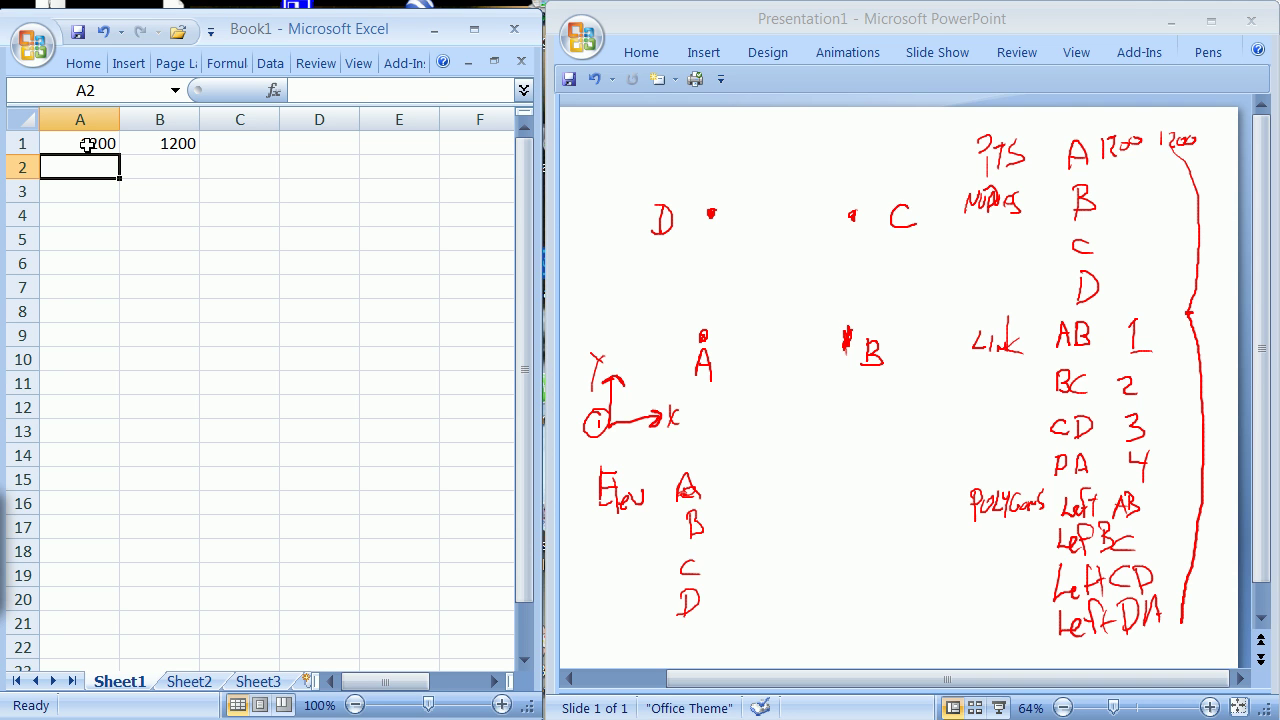
{"action": "type", "text": "2"}
{"action": "key", "text": "BackSpace"}
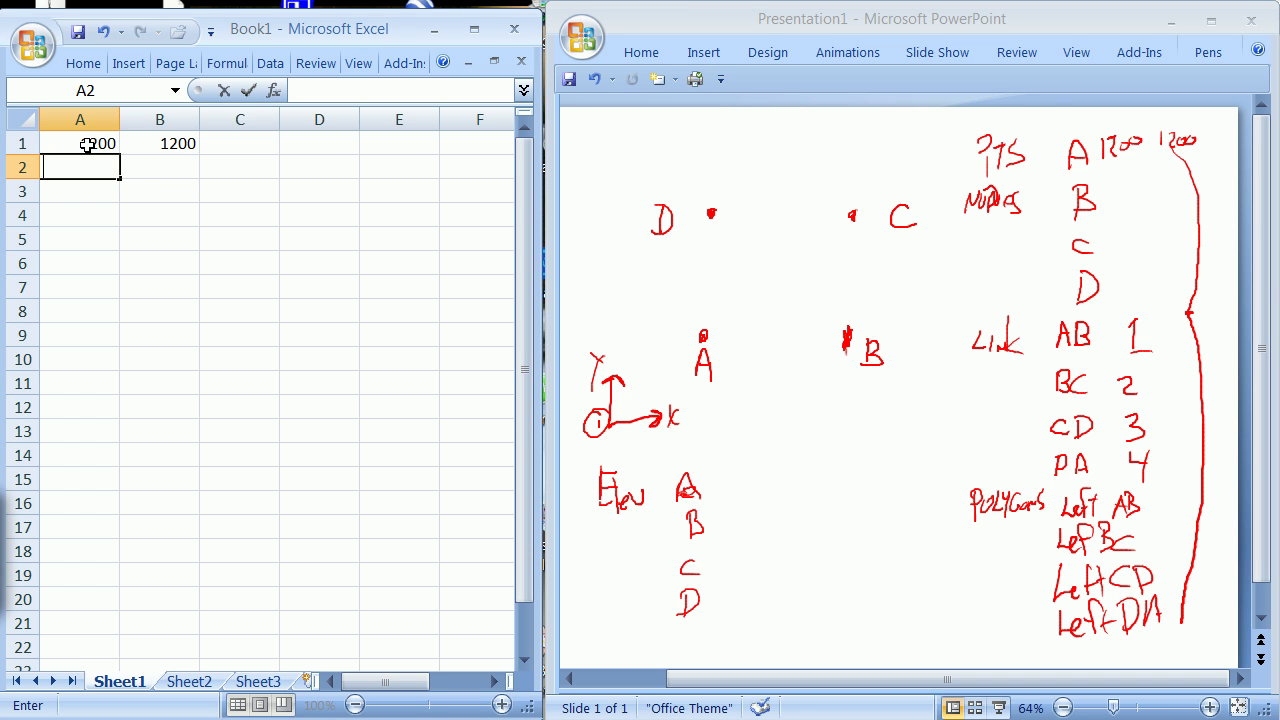
{"action": "type", "text": "1440"}
{"action": "key", "text": "Tab"}
{"action": "type", "text": "1200"}
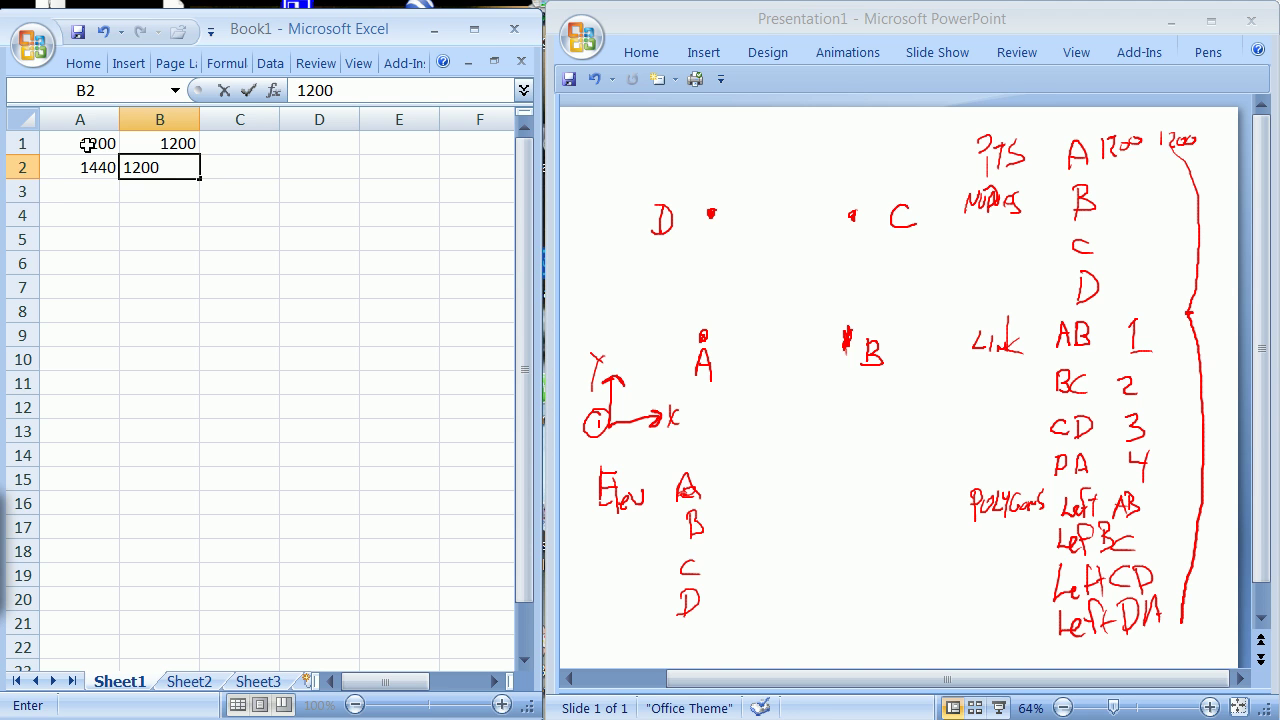
{"action": "key", "text": "Return"}
Step: Enter 1440/1440 in row 3 and 1200/1440 in row 4
{"action": "type", "text": "1440"}
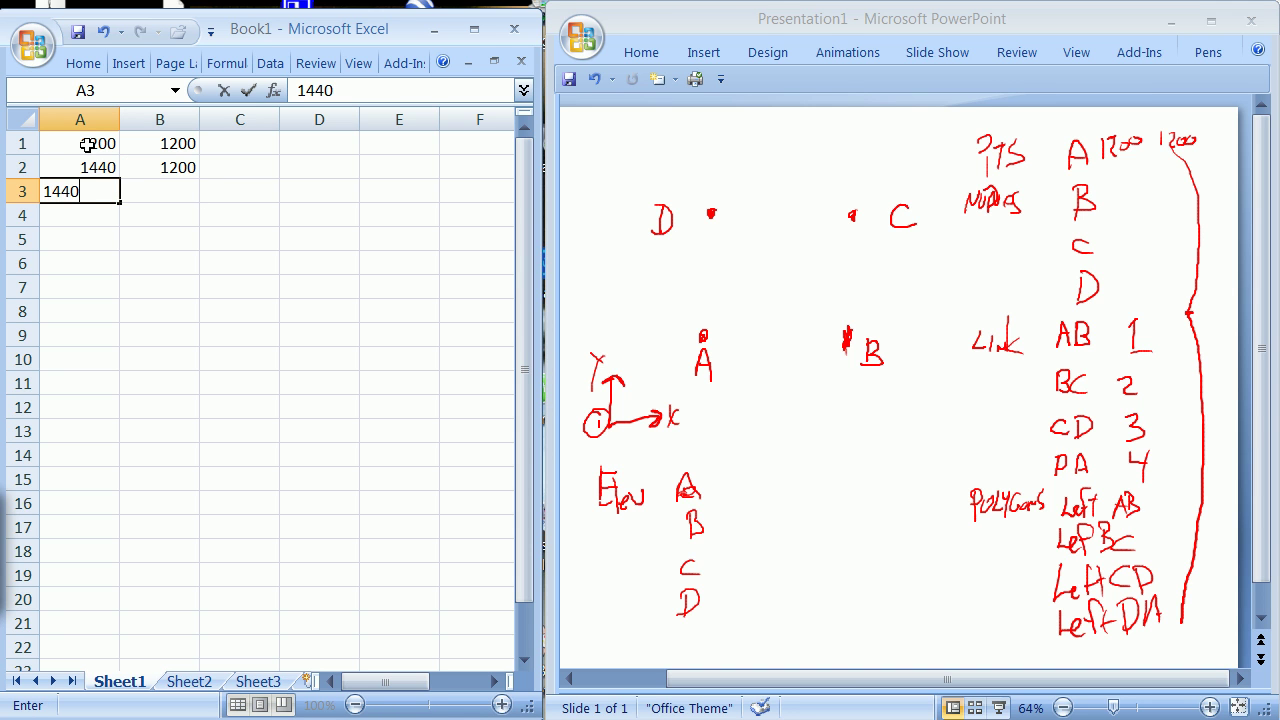
{"action": "key", "text": "Tab"}
{"action": "type", "text": "1440"}
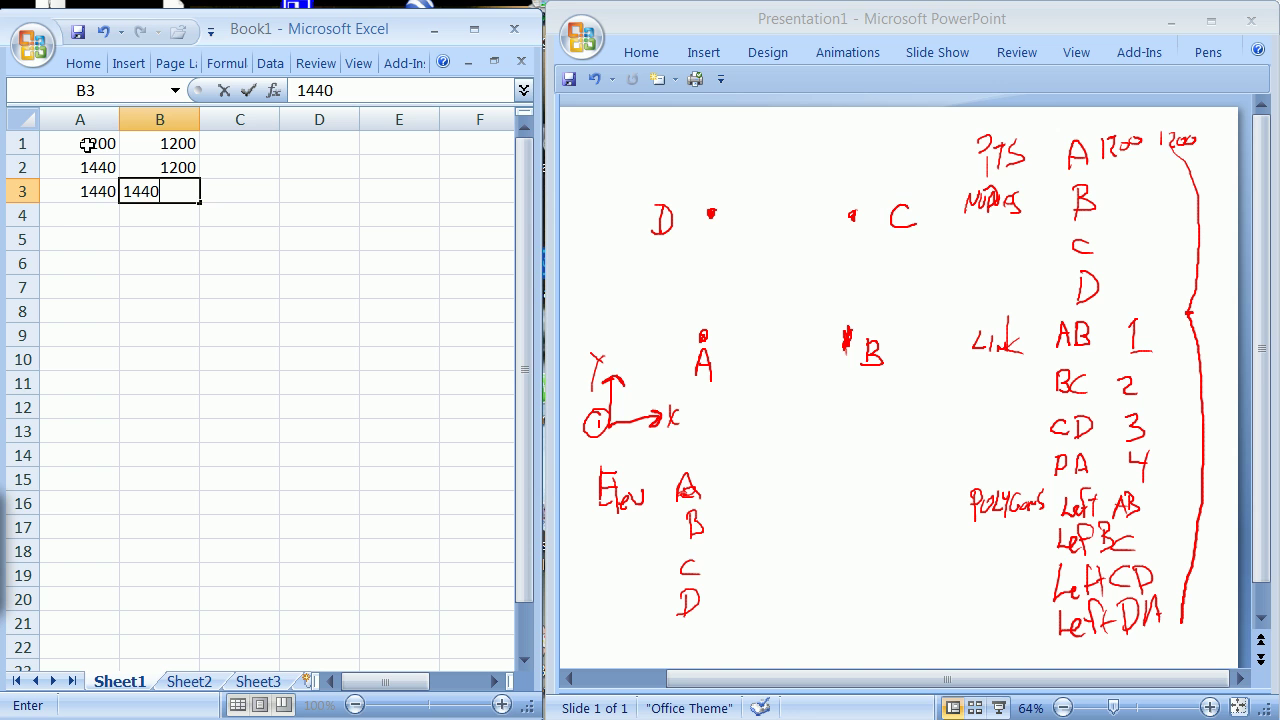
{"action": "key", "text": "Return"}
{"action": "key", "text": "Left"}
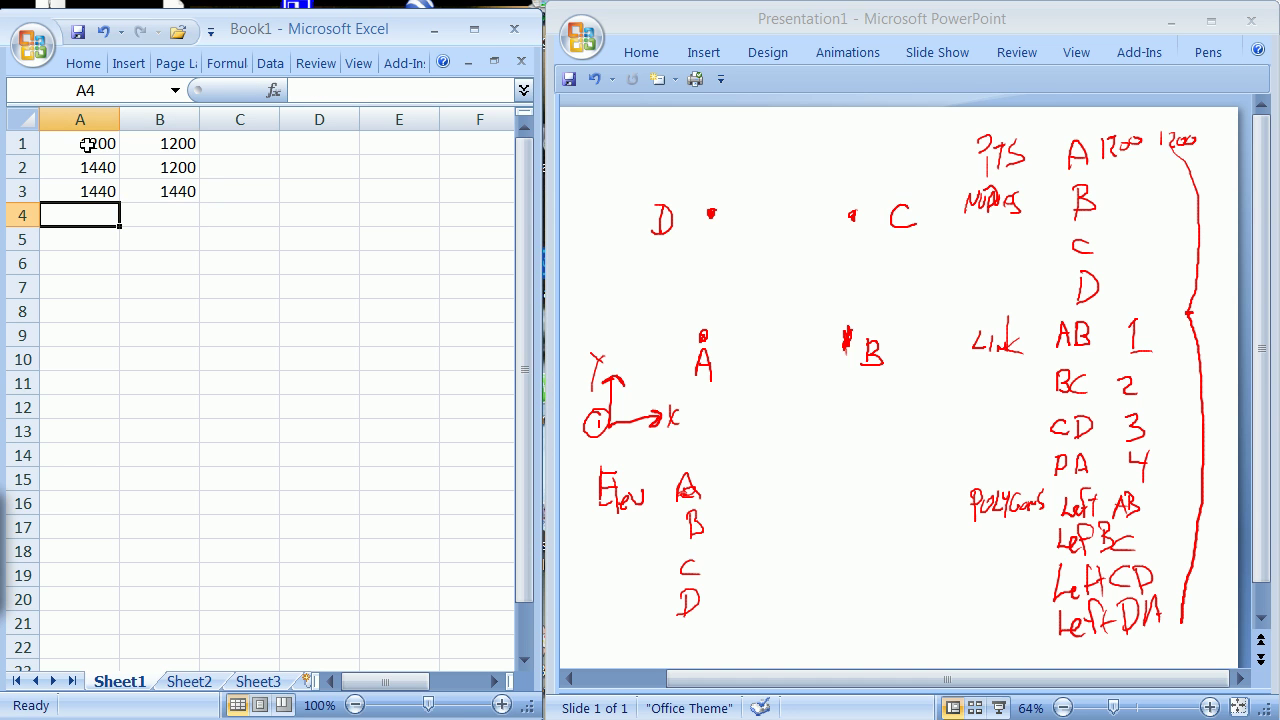
{"action": "type", "text": "1200"}
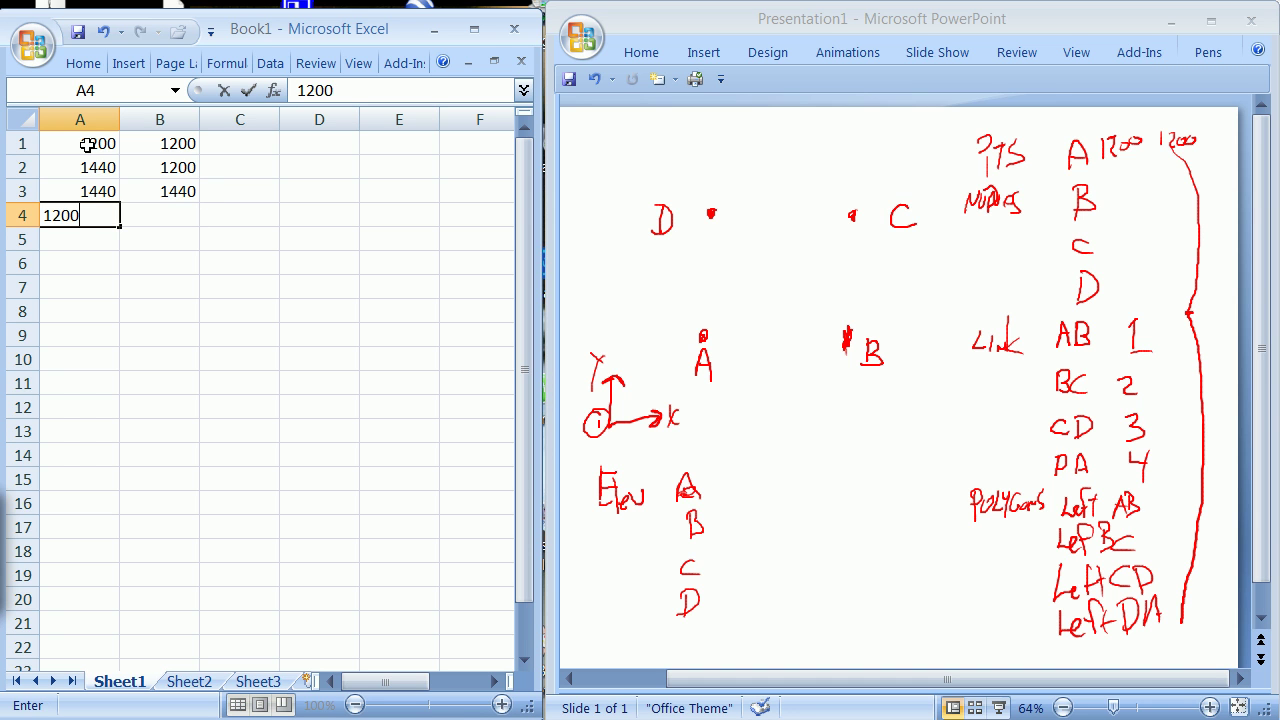
{"action": "key", "text": "Tab"}
{"action": "type", "text": "14"}
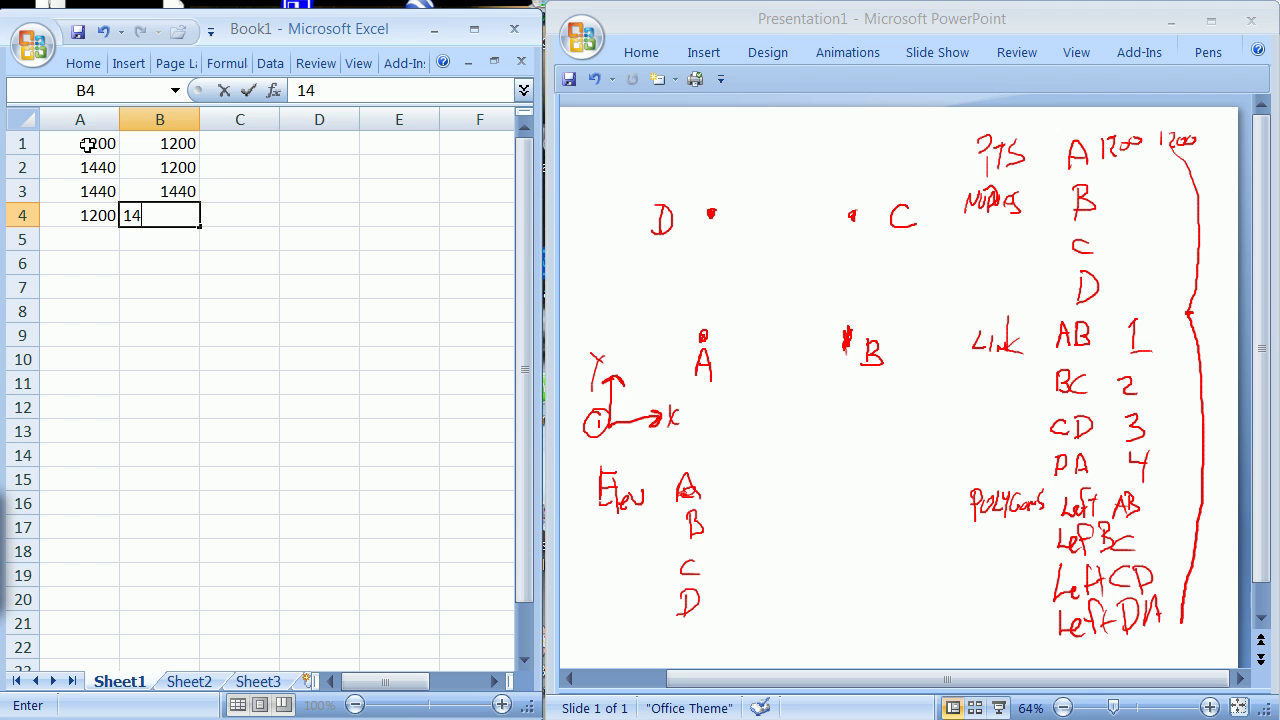
{"action": "type", "text": "40"}
Step: Confirm 1440 in B4 and fill C1 through C4 with the z value 1200
{"action": "key", "text": "Tab"}
{"action": "key", "text": "Up"}
{"action": "key", "text": "Up"}
{"action": "key", "text": "Up"}
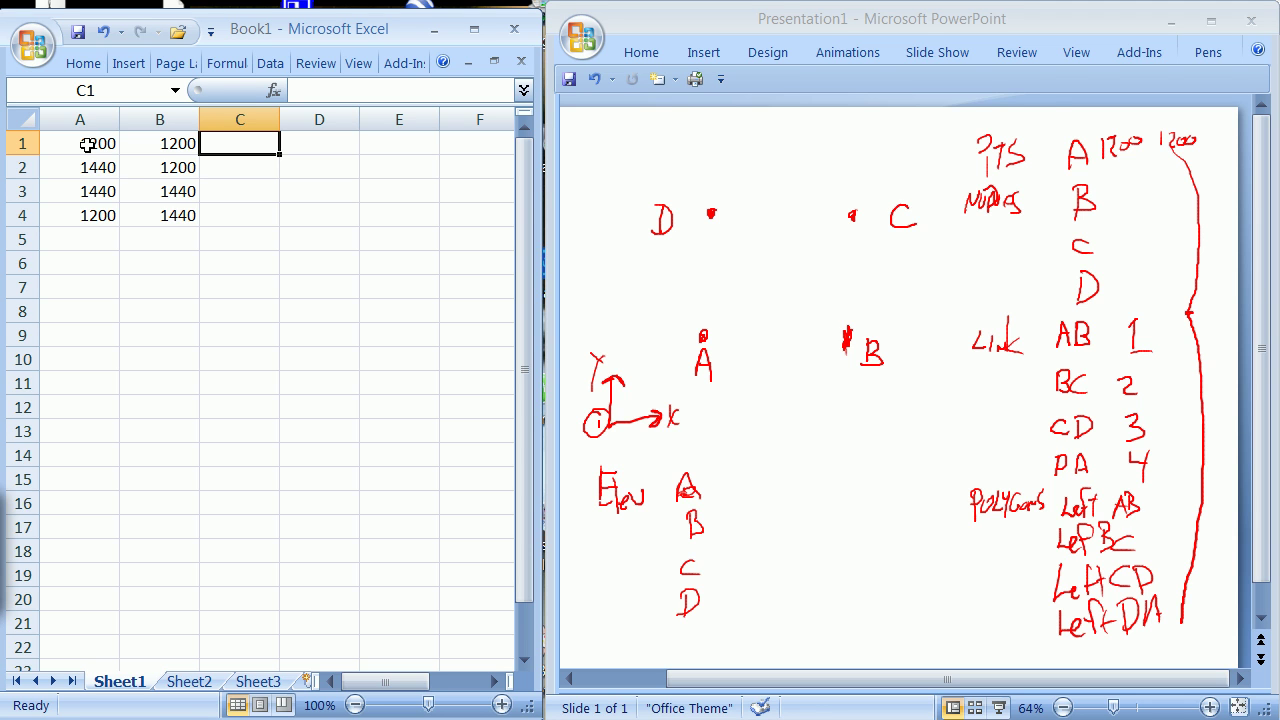
{"action": "type", "text": "1200"}
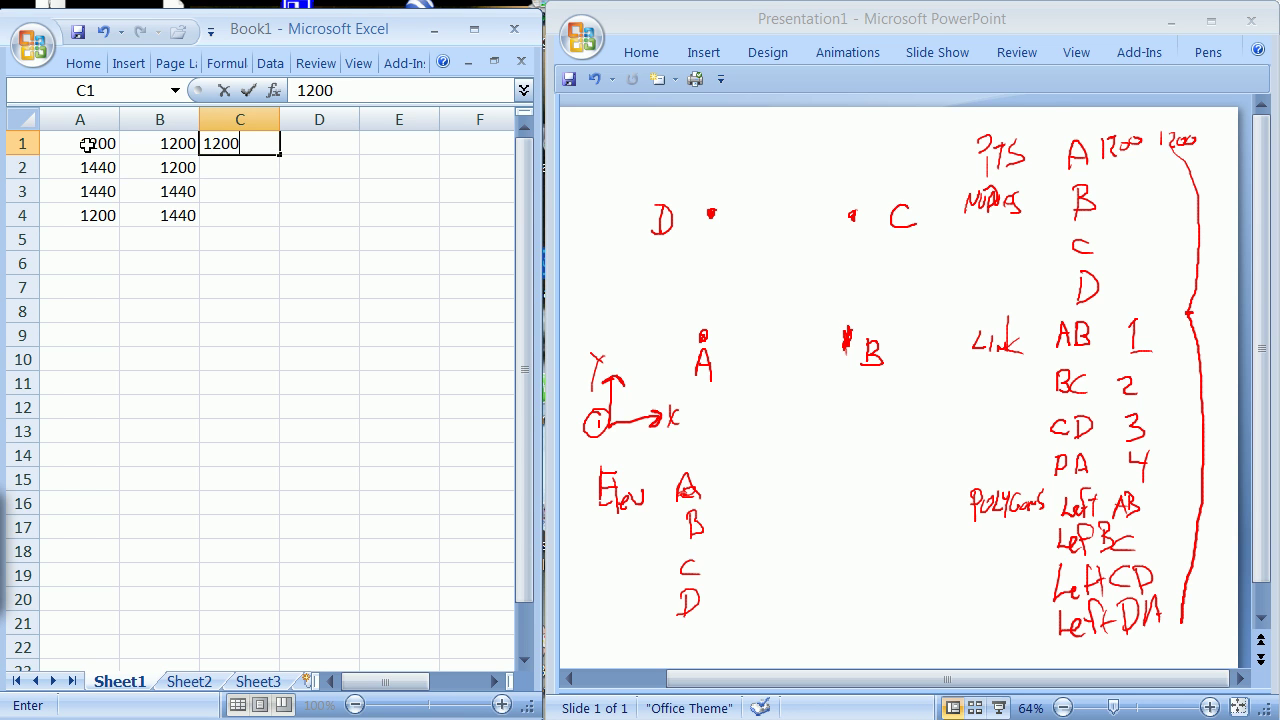
{"action": "key", "text": "Return"}
{"action": "type", "text": "1200"}
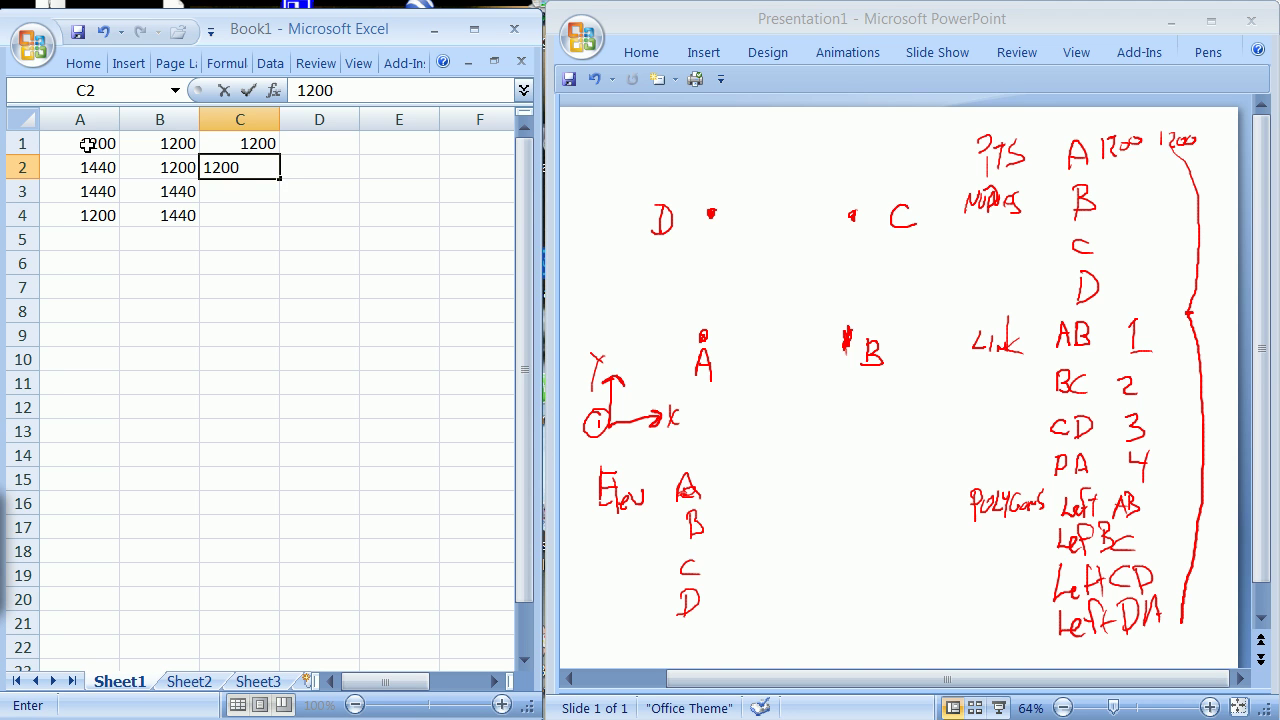
{"action": "key", "text": "Return"}
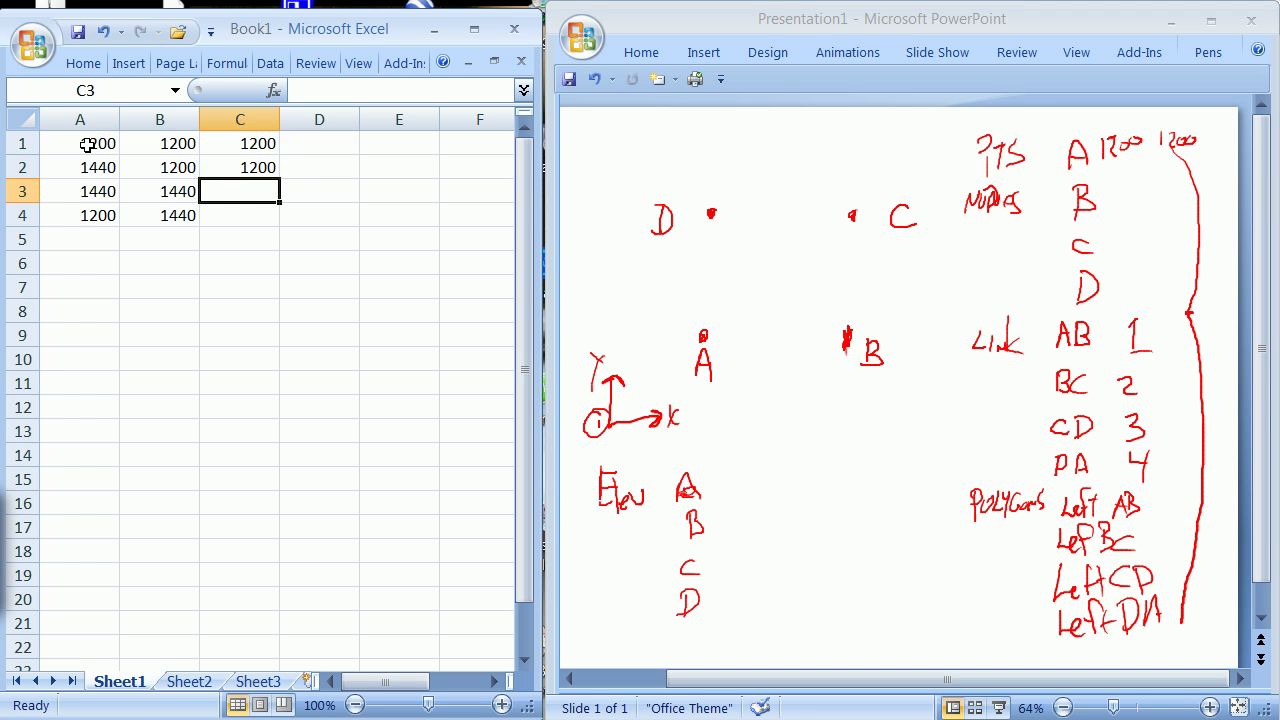
{"action": "type", "text": "12"}
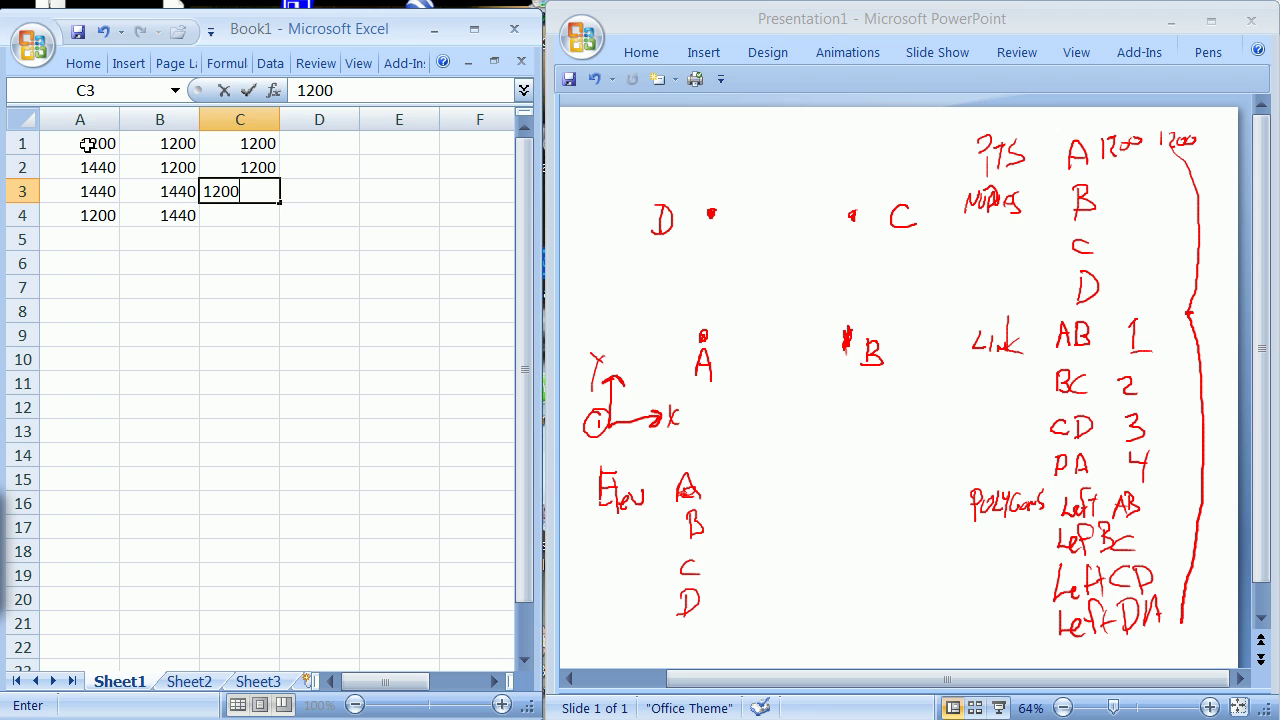
{"action": "type", "text": "00"}
{"action": "key", "text": "Return"}
{"action": "type", "text": "12"}
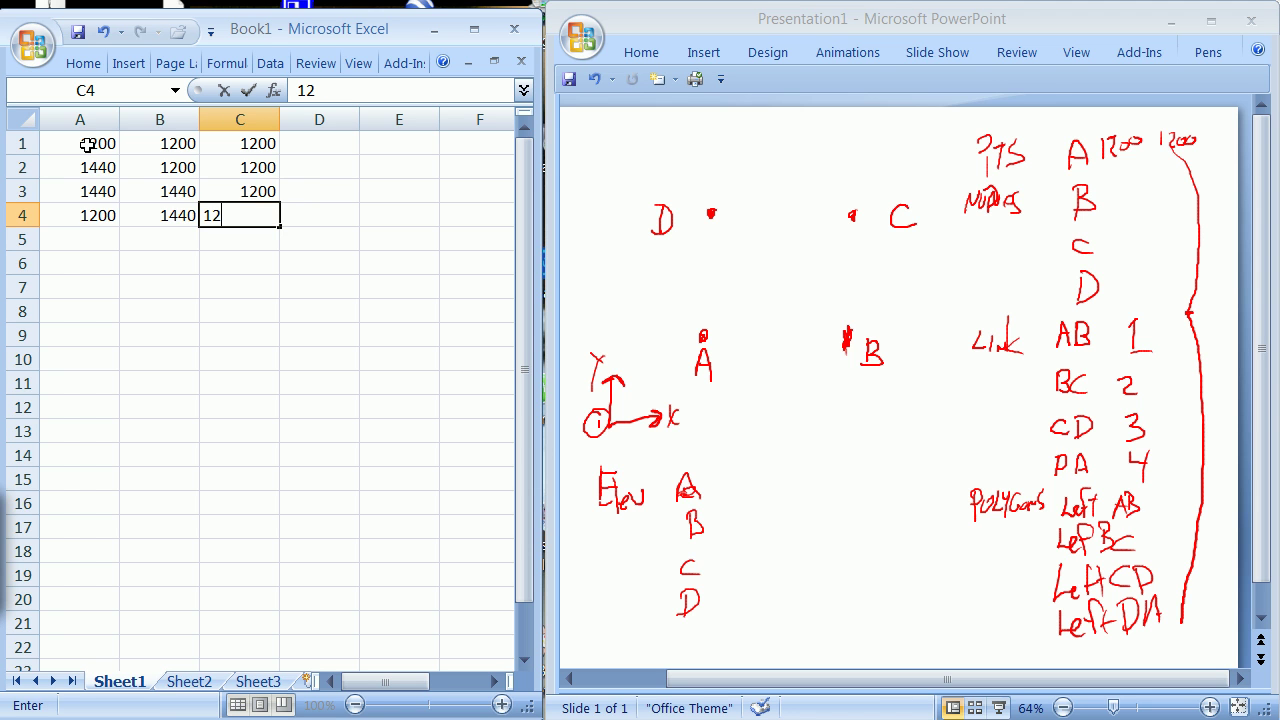
{"action": "type", "text": "00"}
{"action": "key", "text": "Return"}
{"action": "key", "text": "Left"}
{"action": "key", "text": "Left"}
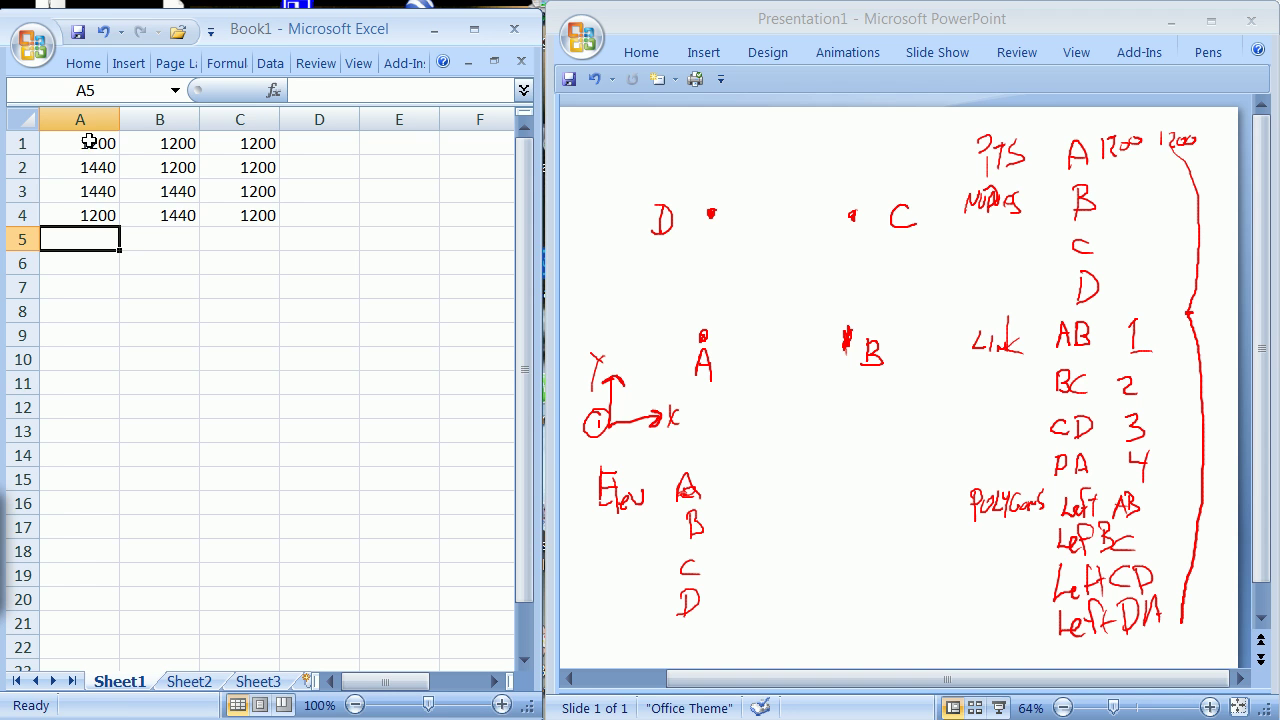
Step: Copy the point block A1:C4 and paste it into rows 5–8
{"action": "left_click_drag", "start_coordinate": [89, 141], "coordinate": [276, 219]}
{"action": "right_click", "coordinate": [276, 219]}
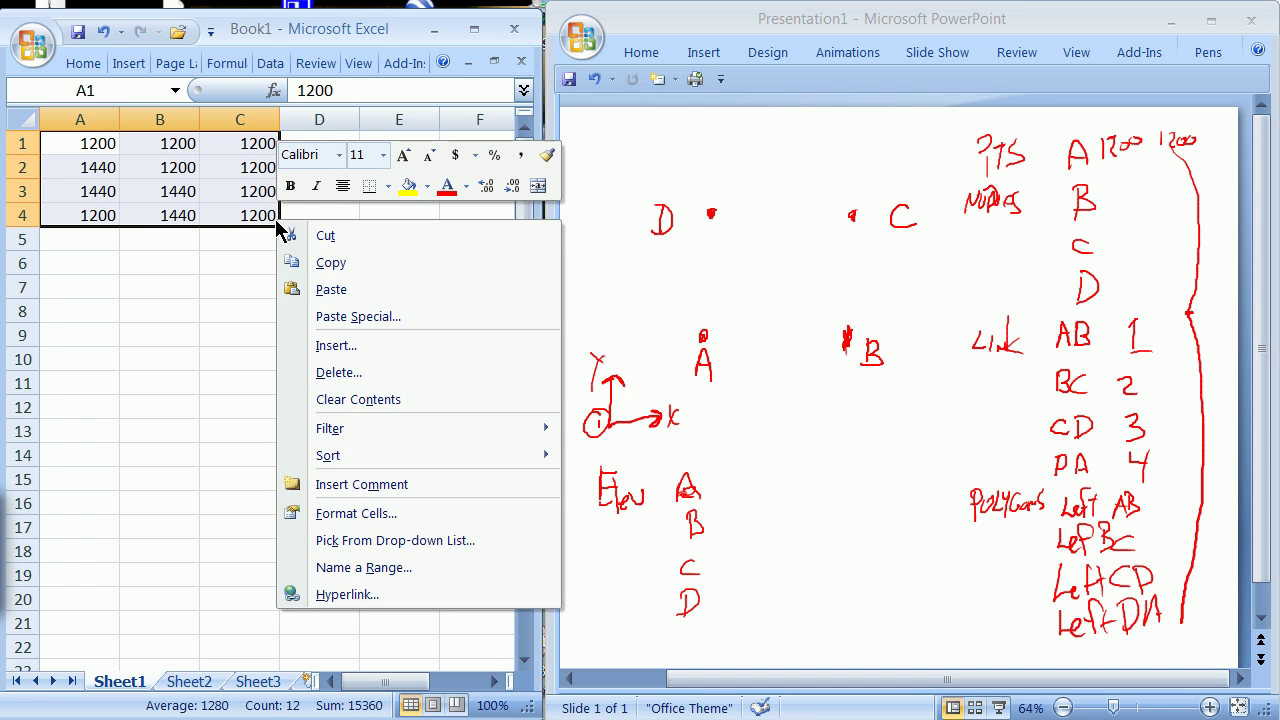
{"action": "left_click", "coordinate": [300, 261]}
{"action": "left_click_drag", "start_coordinate": [56, 246], "coordinate": [263, 329]}
{"action": "right_click", "coordinate": [275, 346]}
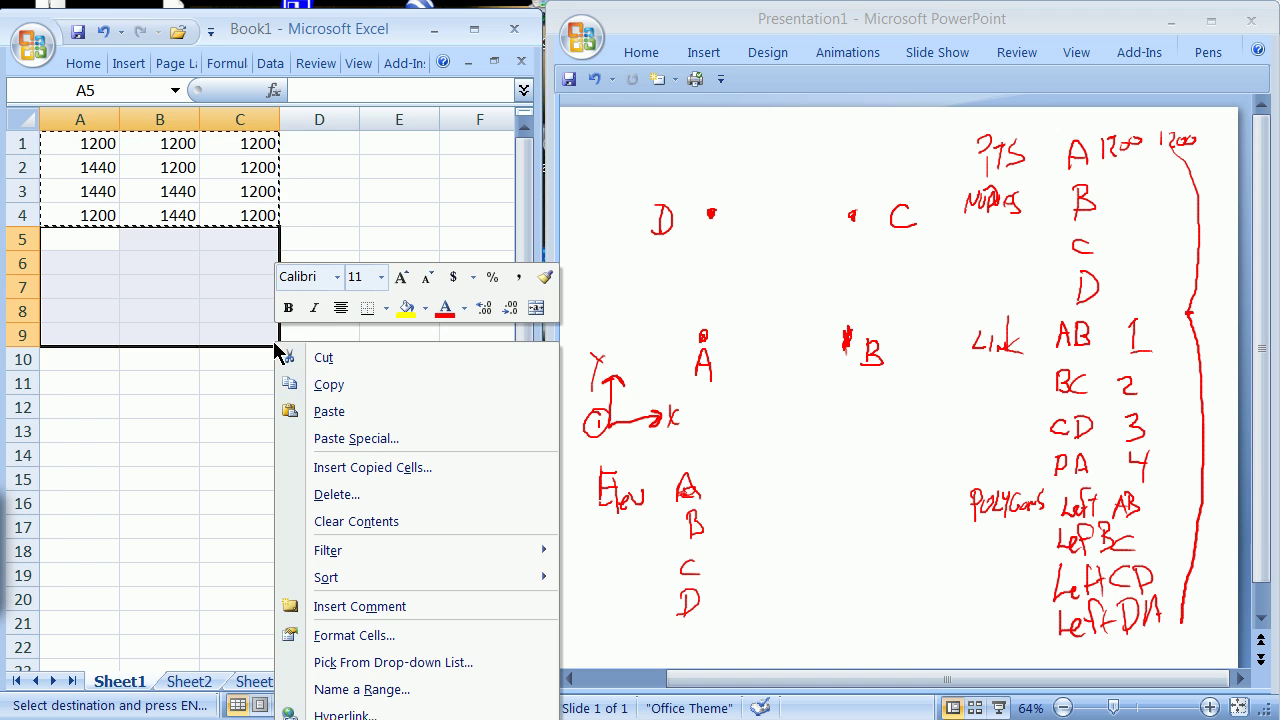
{"action": "left_click", "coordinate": [330, 410]}
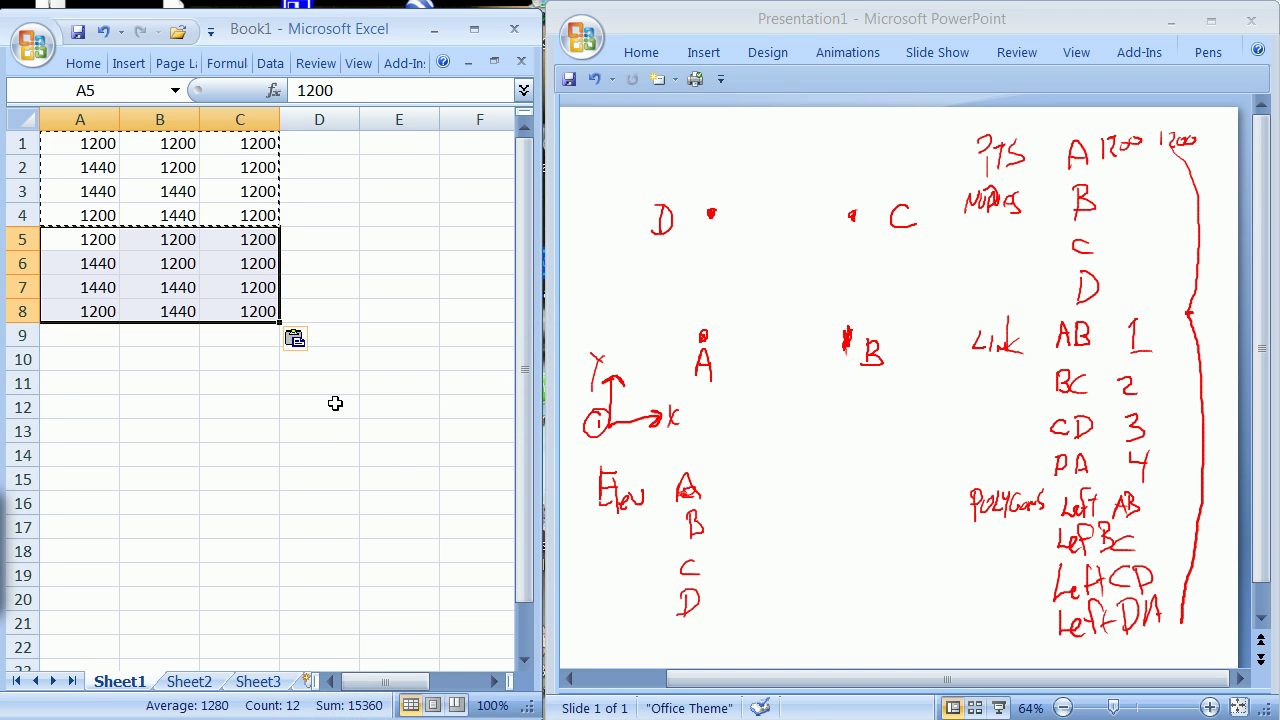
{"action": "left_click", "coordinate": [252, 241]}
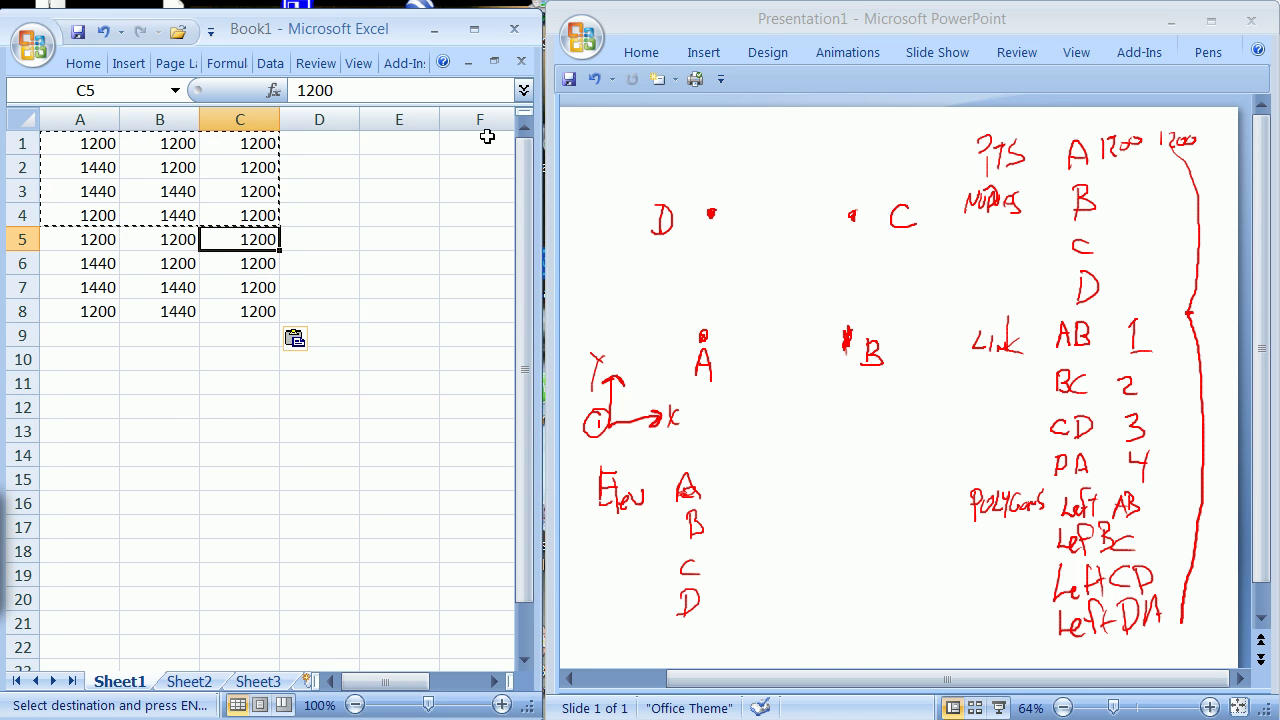
{"action": "left_click", "coordinate": [397, 167]}
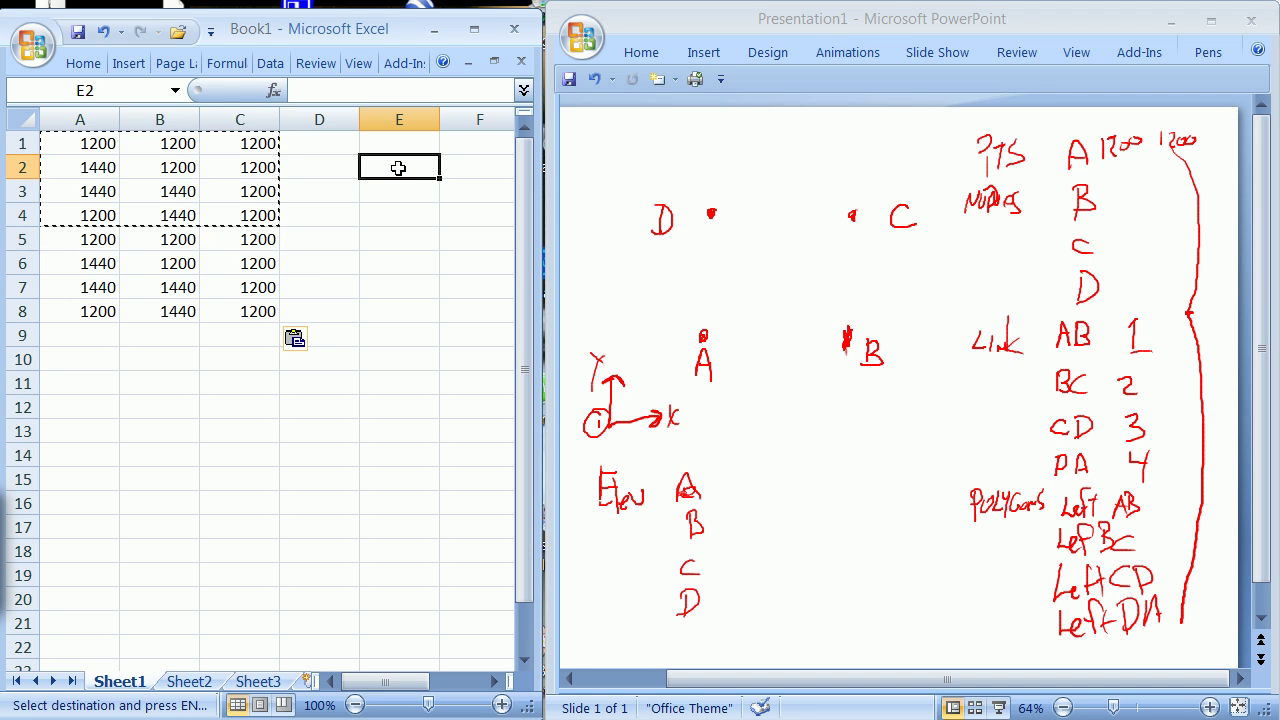
Step: Type the label 'height' in E2 and the value 120 in F2
{"action": "type", "text": "f"}
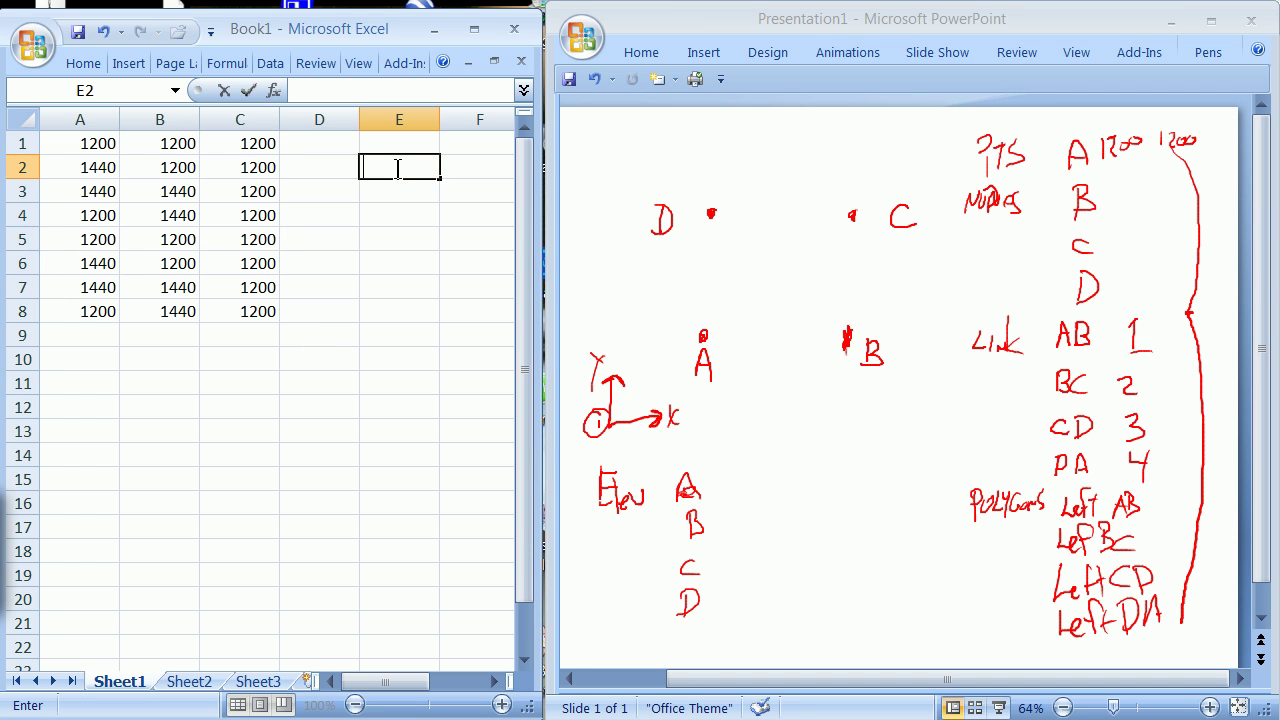
{"action": "type", "text": "heith"}
{"action": "key", "text": "BackSpace"}
{"action": "key", "text": "BackSpace"}
{"action": "type", "text": "ght"}
{"action": "key", "text": "Tab"}
{"action": "type", "text": "12"}
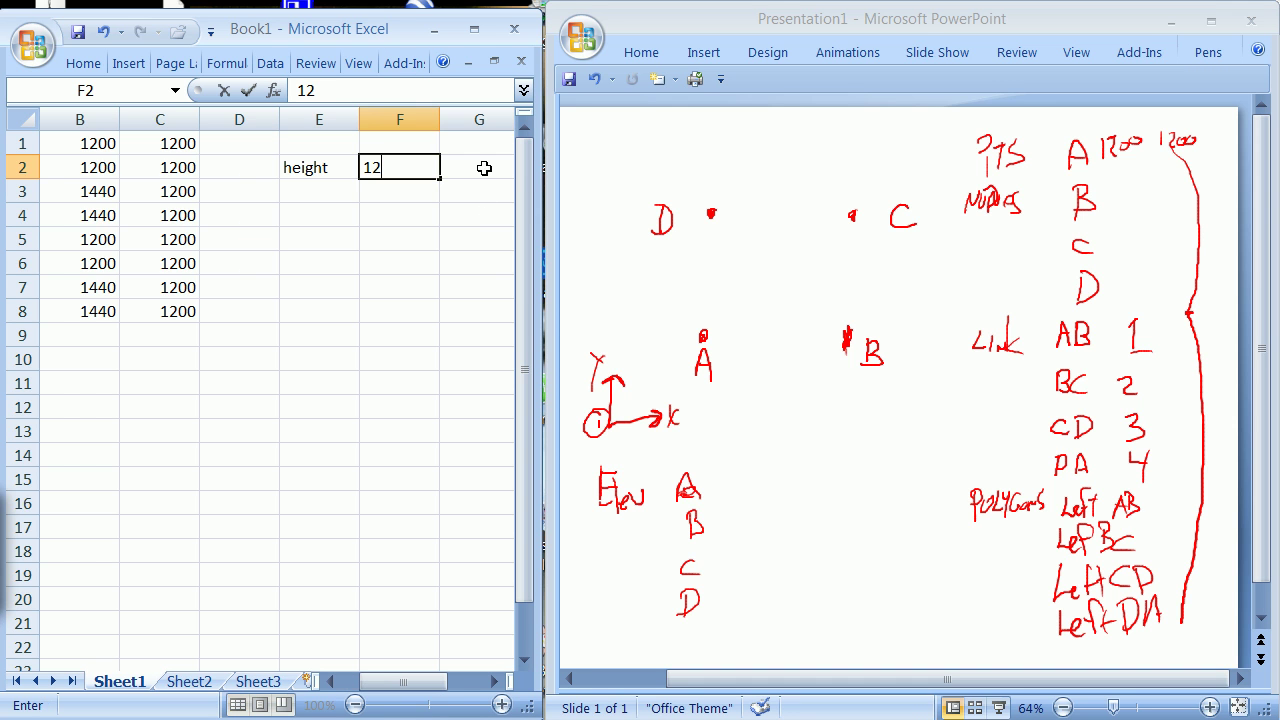
{"action": "type", "text": "0"}
{"action": "left_click", "coordinate": [484, 168]}
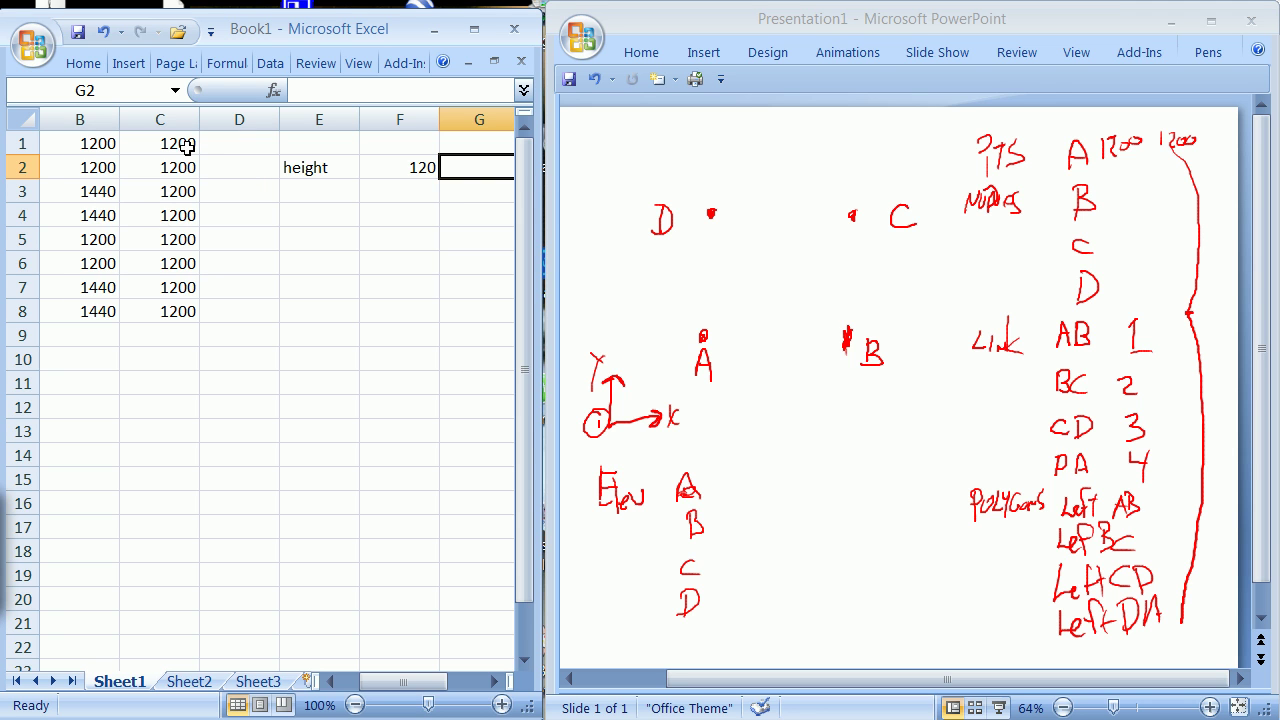
Step: Enter =C1+$F$2 in C5 and fill it down to C8, giving 1320
{"action": "left_click", "coordinate": [180, 240]}
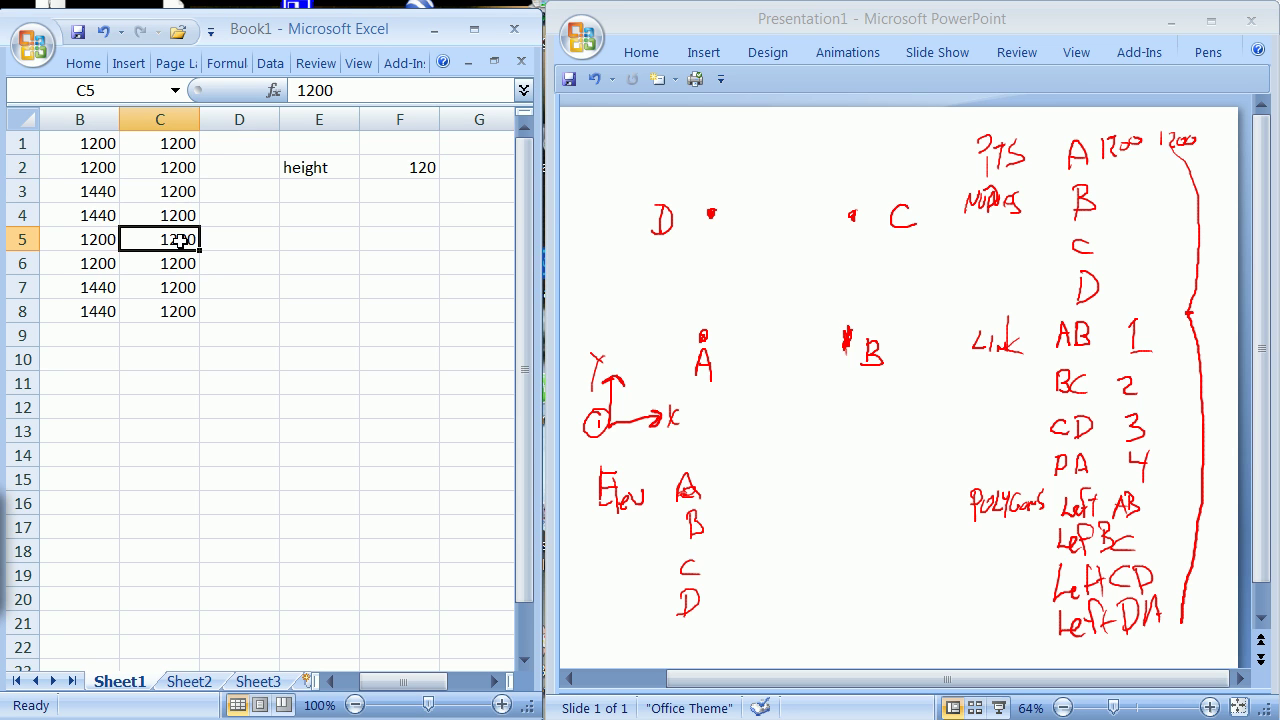
{"action": "type", "text": "="}
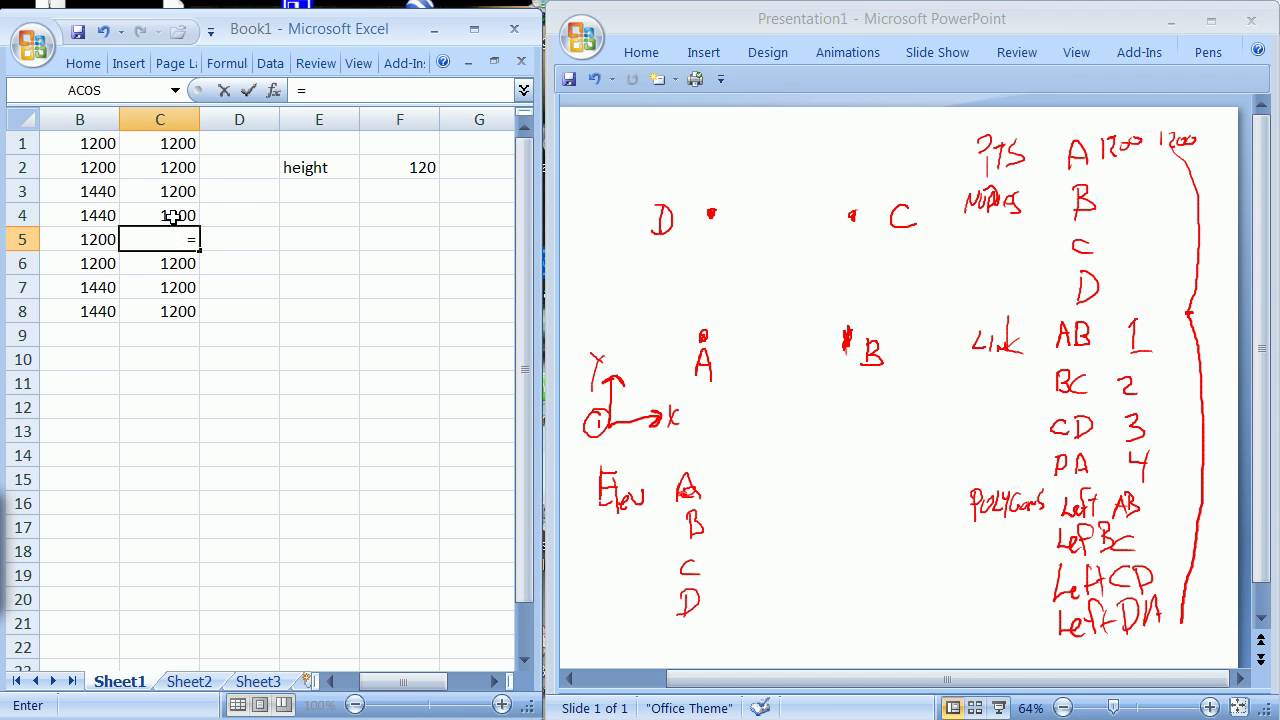
{"action": "left_click", "coordinate": [178, 145]}
{"action": "type", "text": "+"}
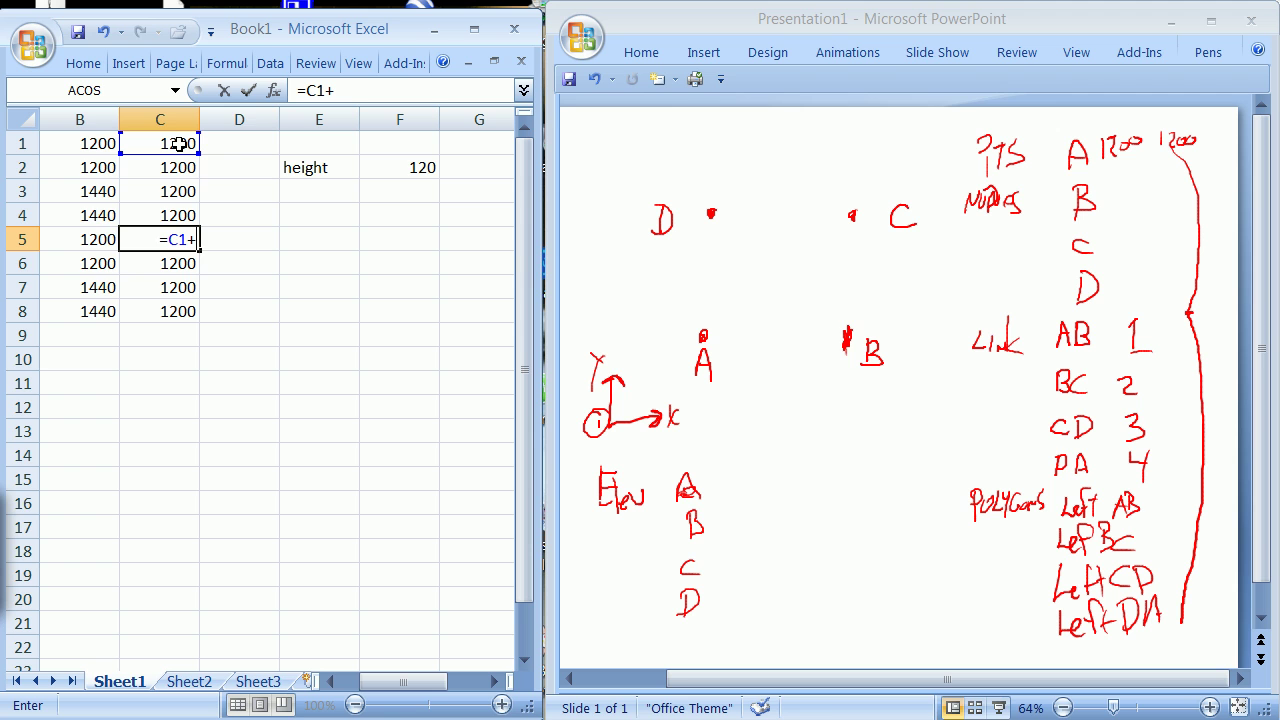
{"action": "left_click", "coordinate": [419, 165]}
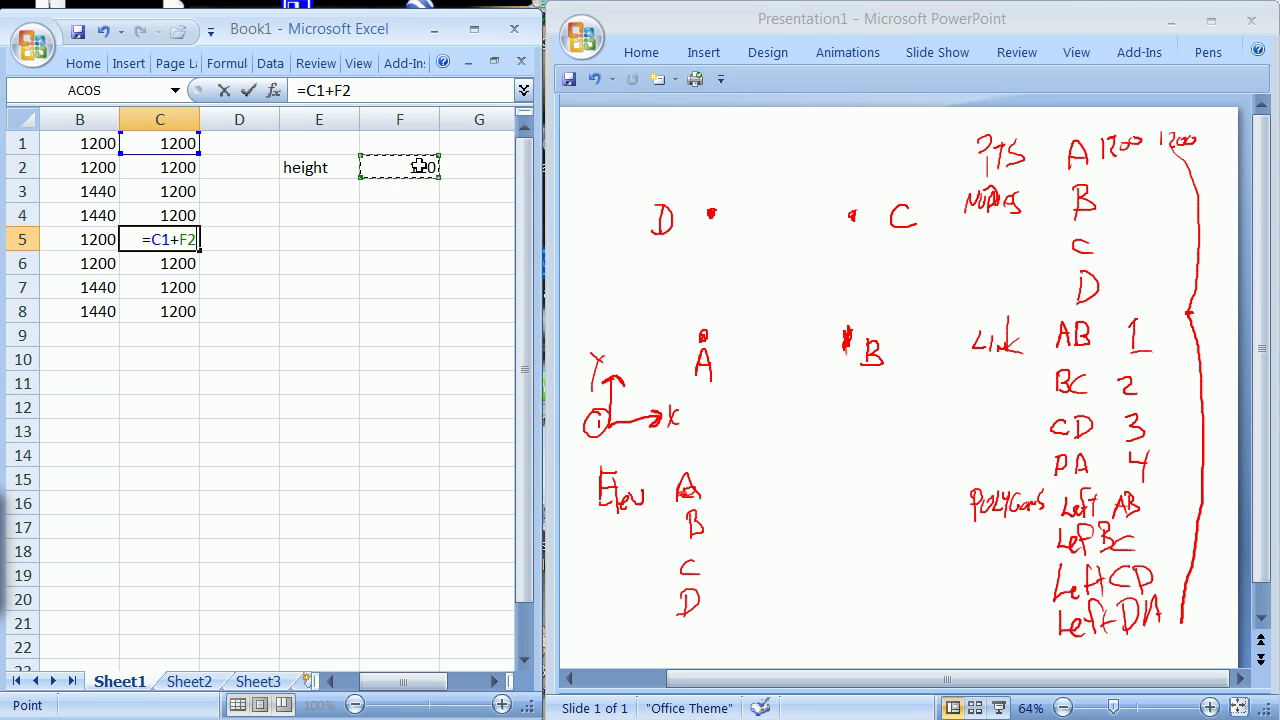
{"action": "key", "text": "F4"}
{"action": "left_click", "coordinate": [249, 91]}
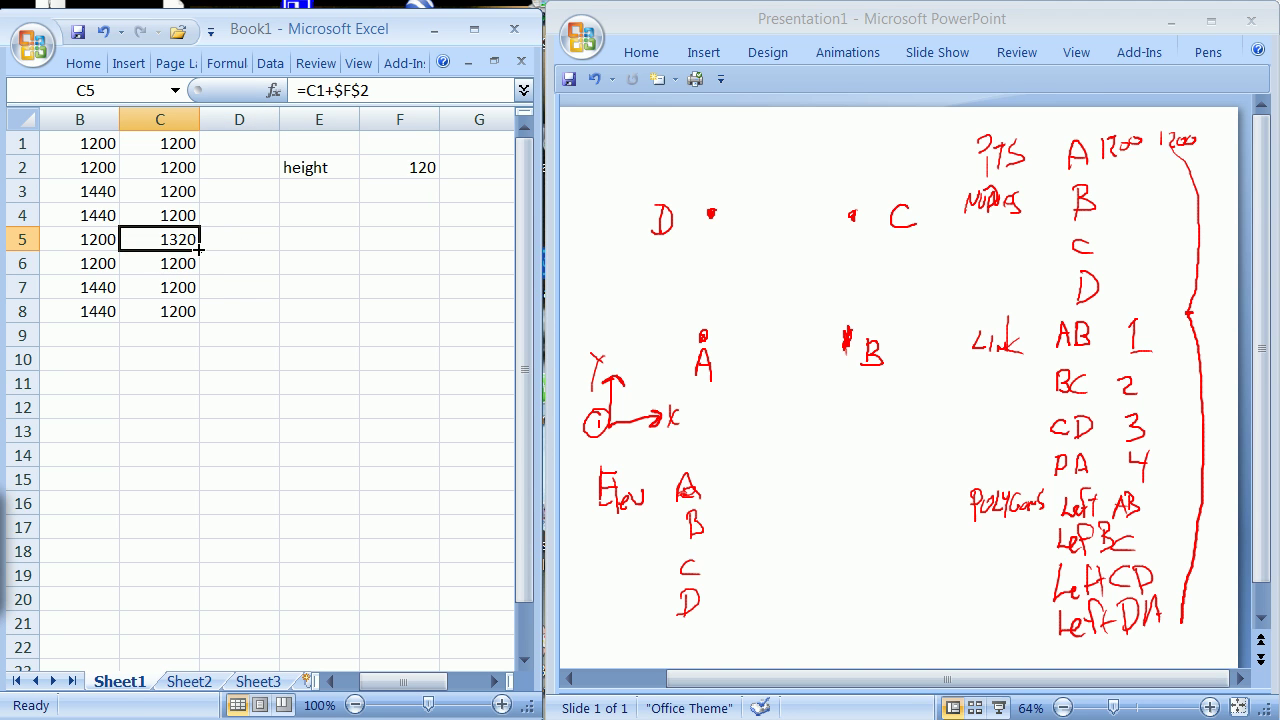
{"action": "left_click_drag", "start_coordinate": [199, 249], "coordinate": [200, 316]}
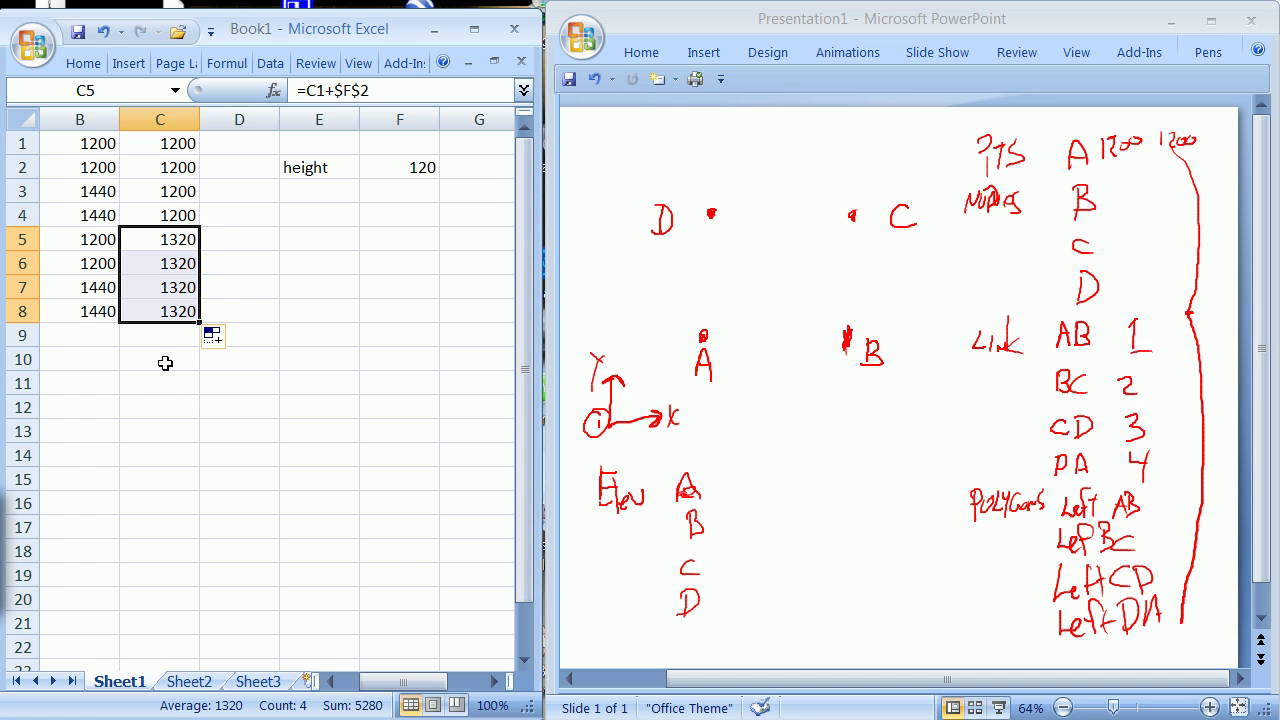
Step: Open the Office button menu in Excel to save the point workbook
{"action": "left_click", "coordinate": [34, 54]}
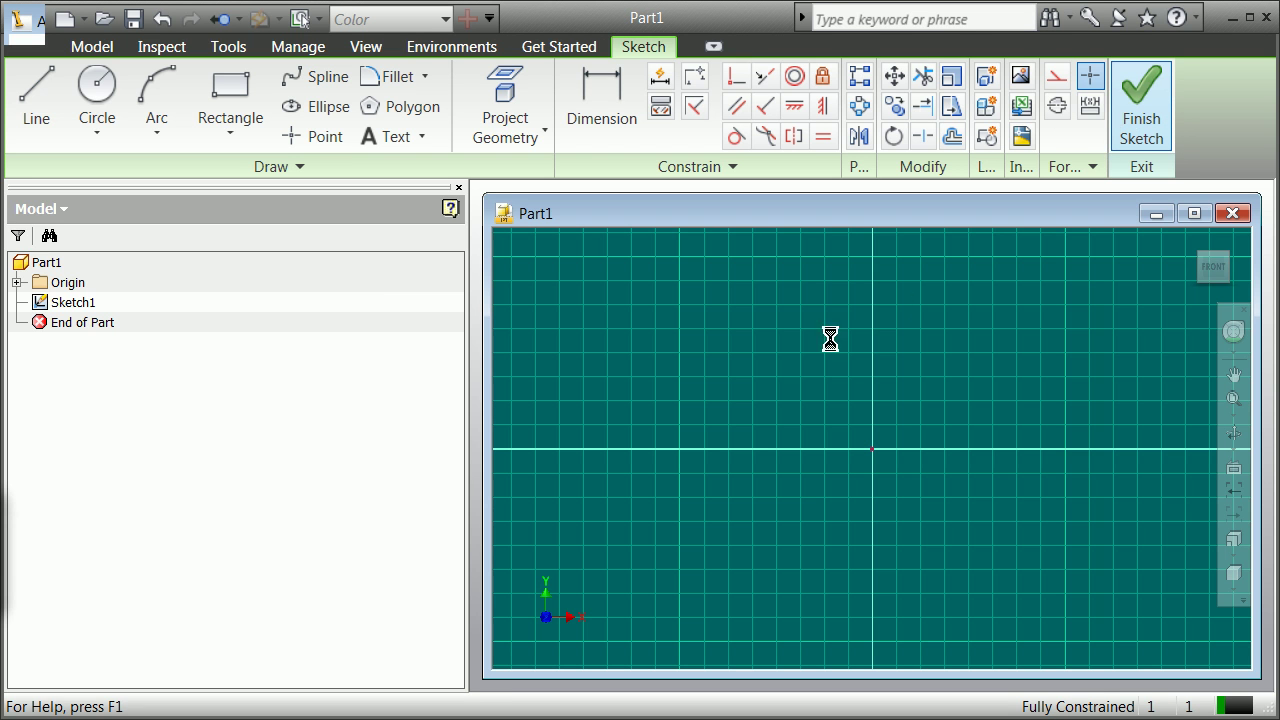
Step: Finish the empty 2D sketch and start a new 3D sketch in Part1
{"action": "left_click", "coordinate": [1141, 136]}
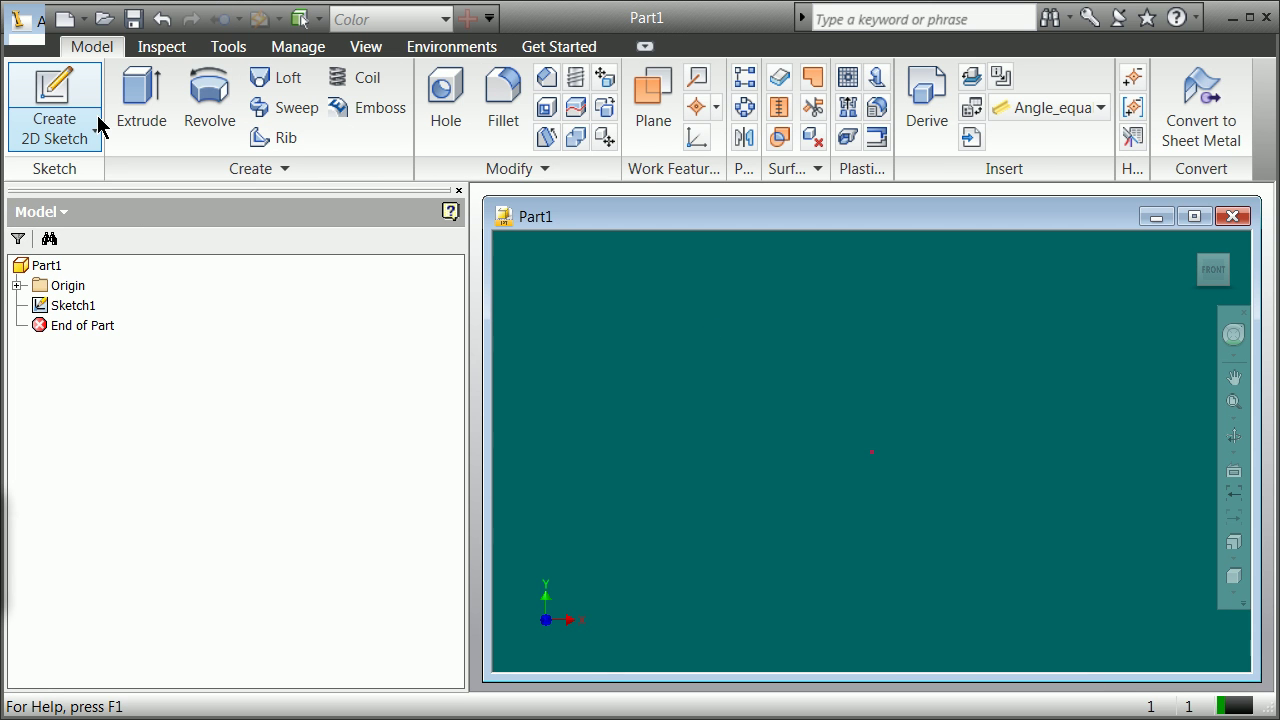
{"action": "left_click", "coordinate": [90, 135]}
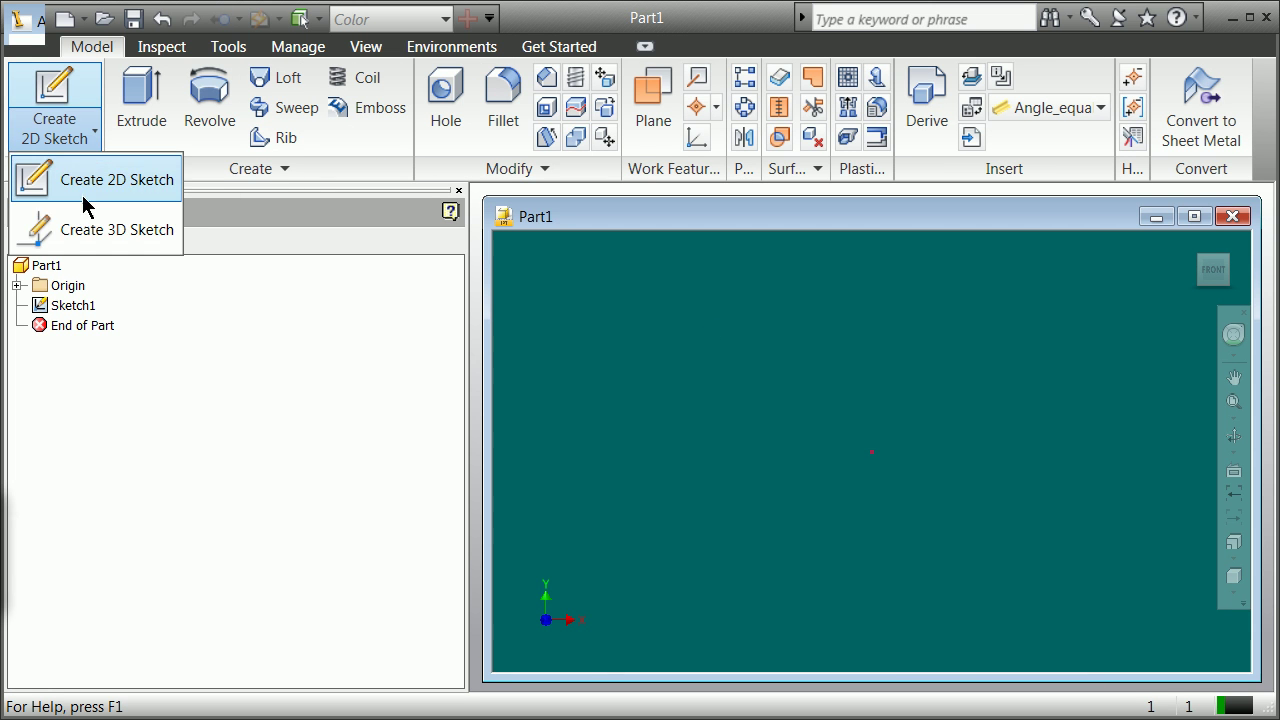
{"action": "left_click", "coordinate": [103, 229]}
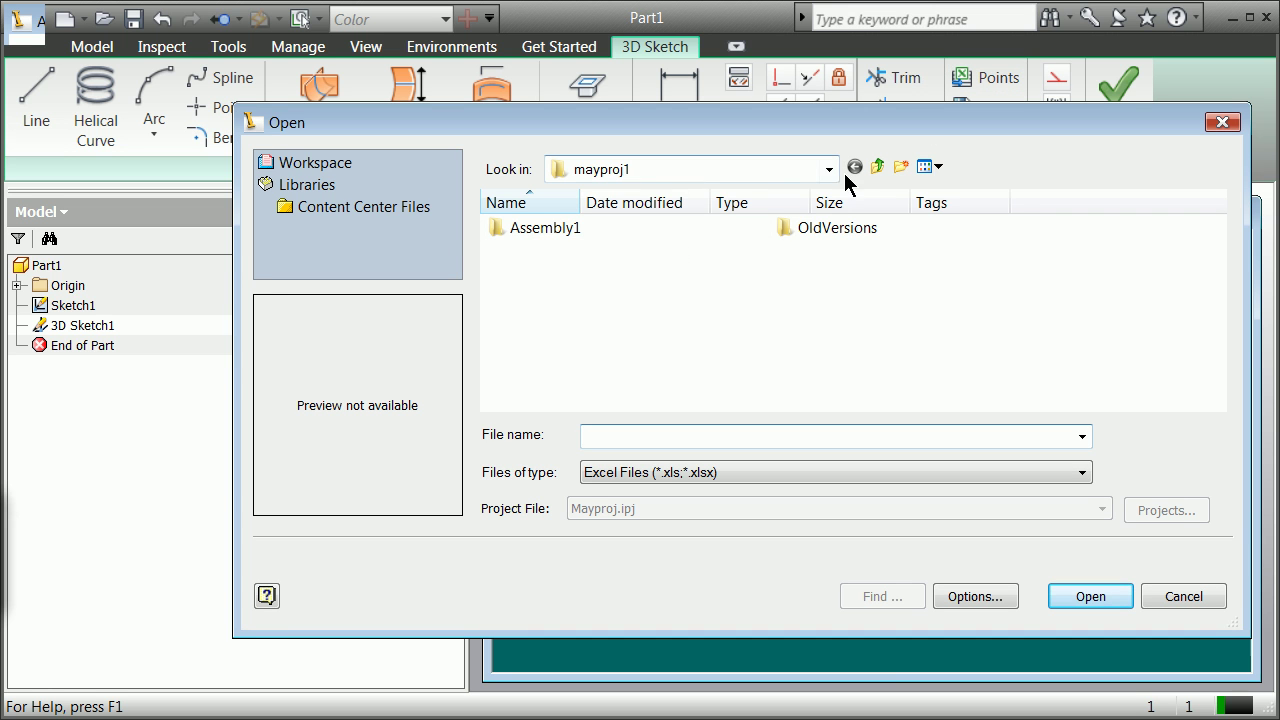
Step: Import exceltorevit.xlsx from Documents into the 3D sketch with the Create points option
{"action": "left_click", "coordinate": [829, 169]}
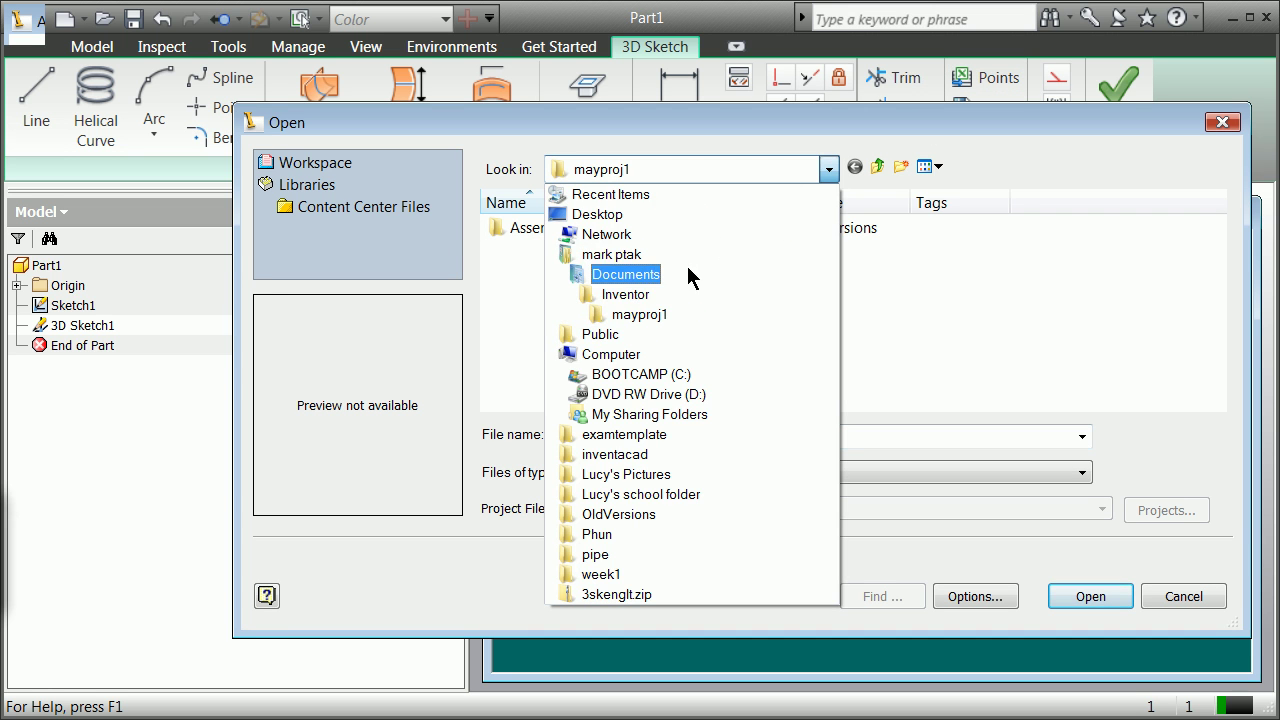
{"action": "left_click", "coordinate": [621, 277]}
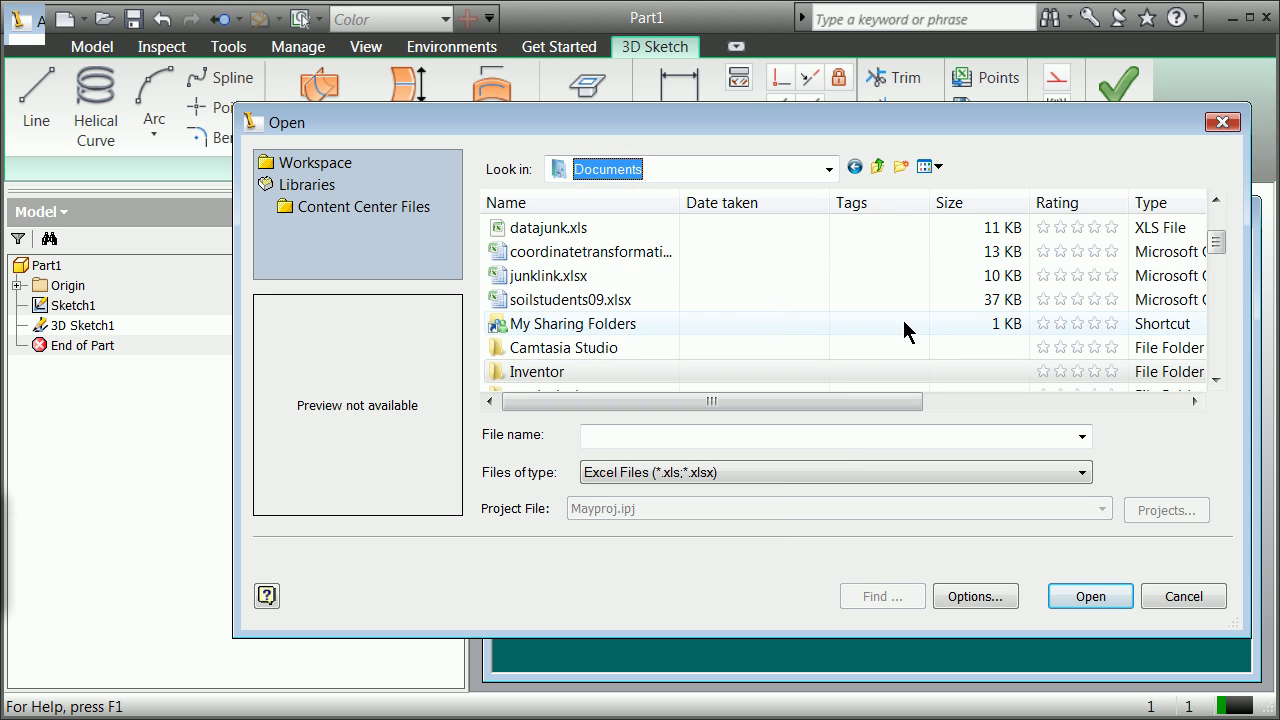
{"action": "left_click_drag", "start_coordinate": [1222, 248], "coordinate": [1219, 210]}
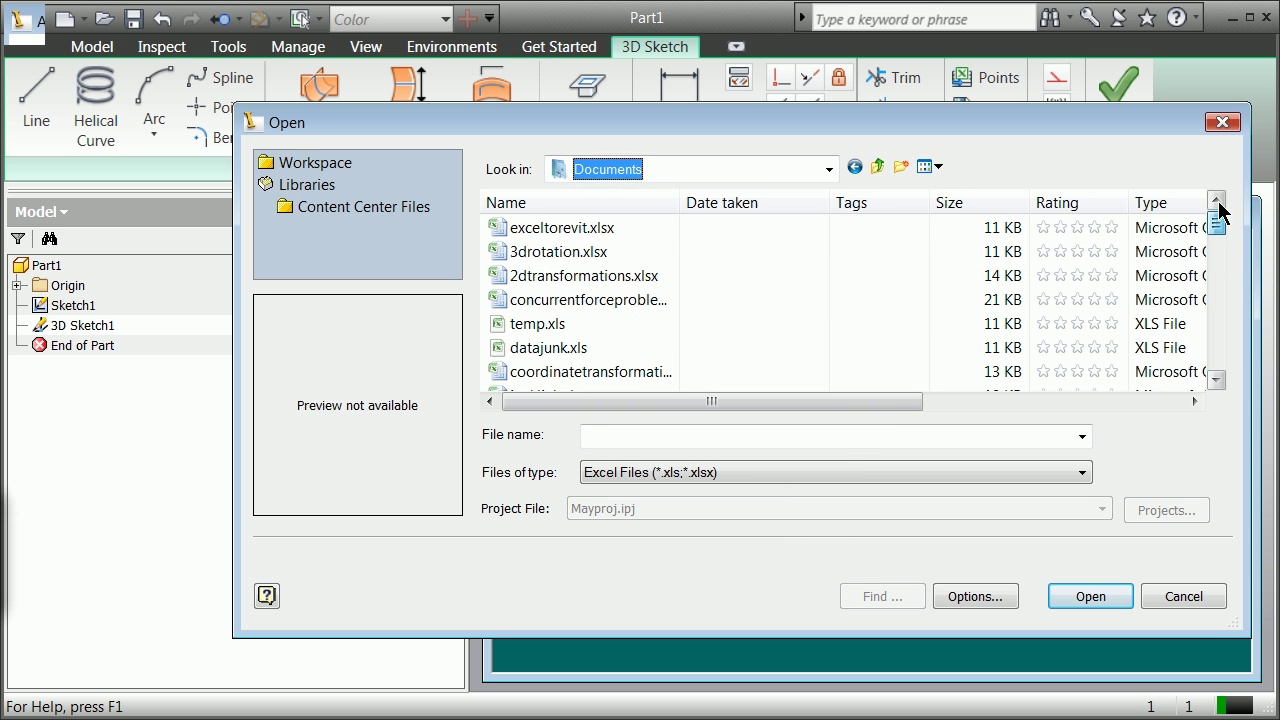
{"action": "left_click", "coordinate": [585, 230]}
{"action": "left_click", "coordinate": [990, 596]}
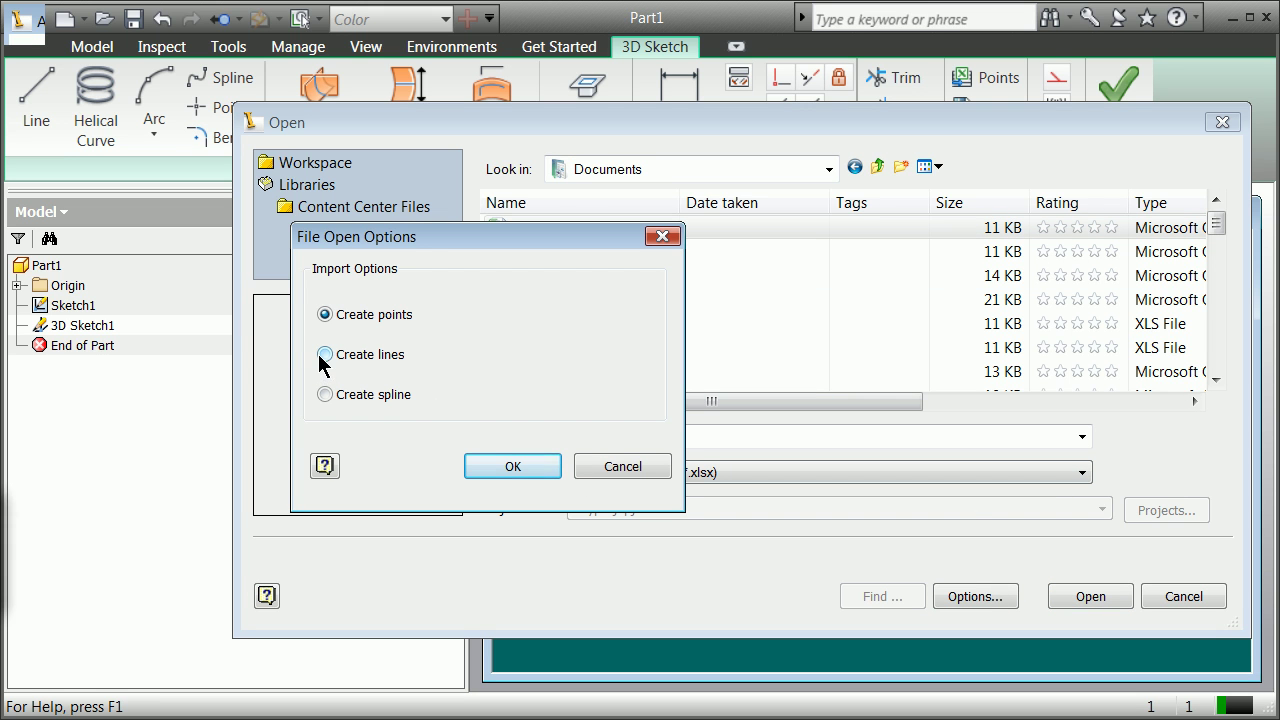
{"action": "left_click", "coordinate": [537, 476]}
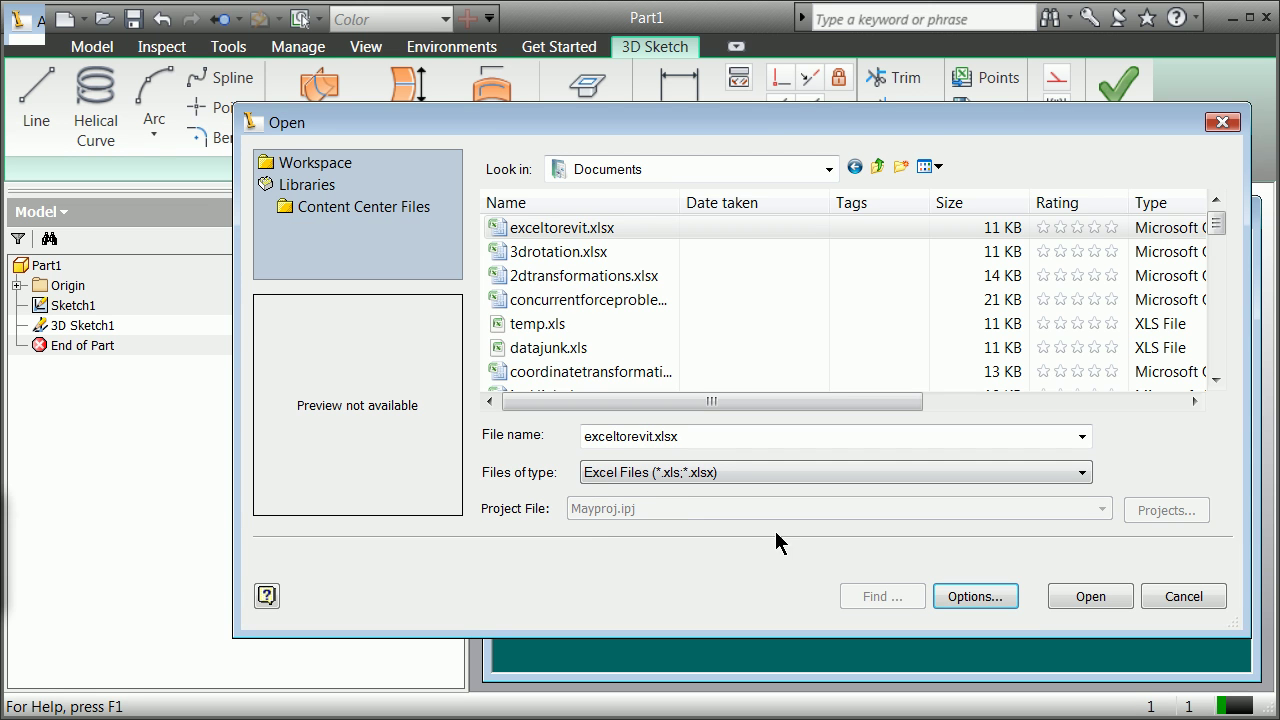
{"action": "left_click", "coordinate": [1075, 597]}
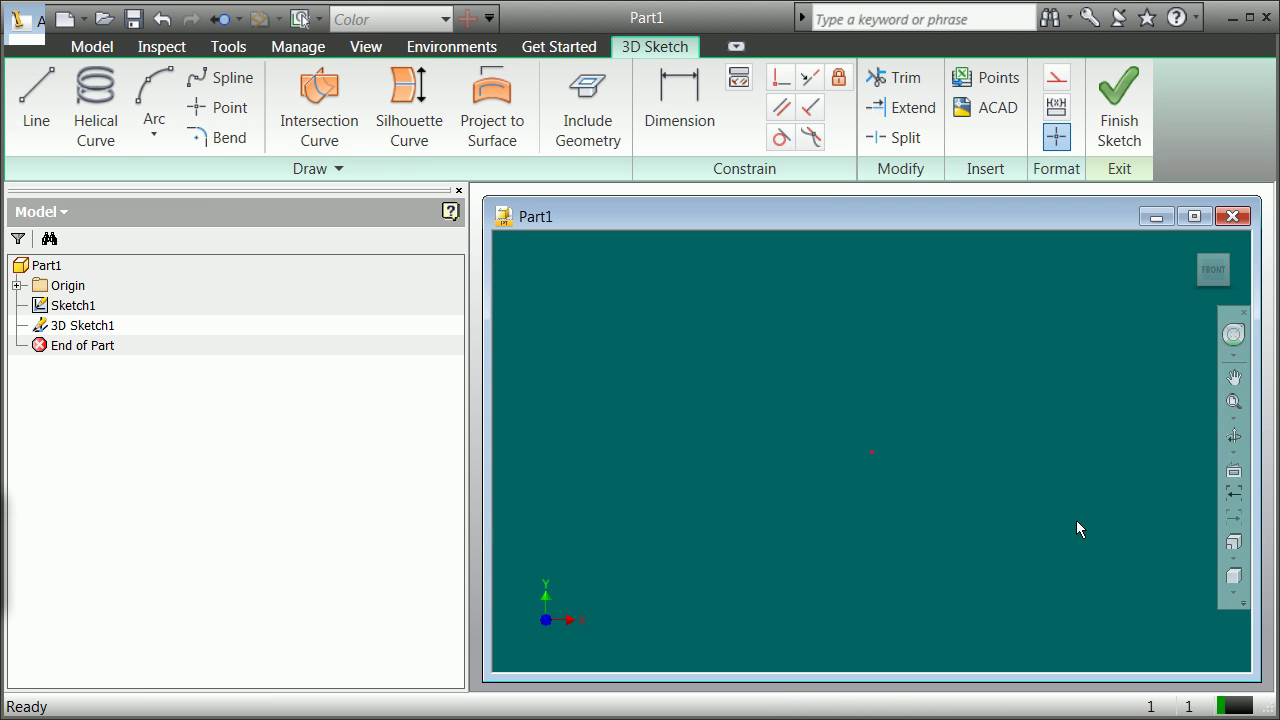
Step: Draw the right side rectangle with 3D lines through its four corner points
{"action": "left_click", "coordinate": [1233, 404]}
{"action": "scroll", "coordinate": [1103, 400], "scroll_direction": "up", "scroll_amount": 5}
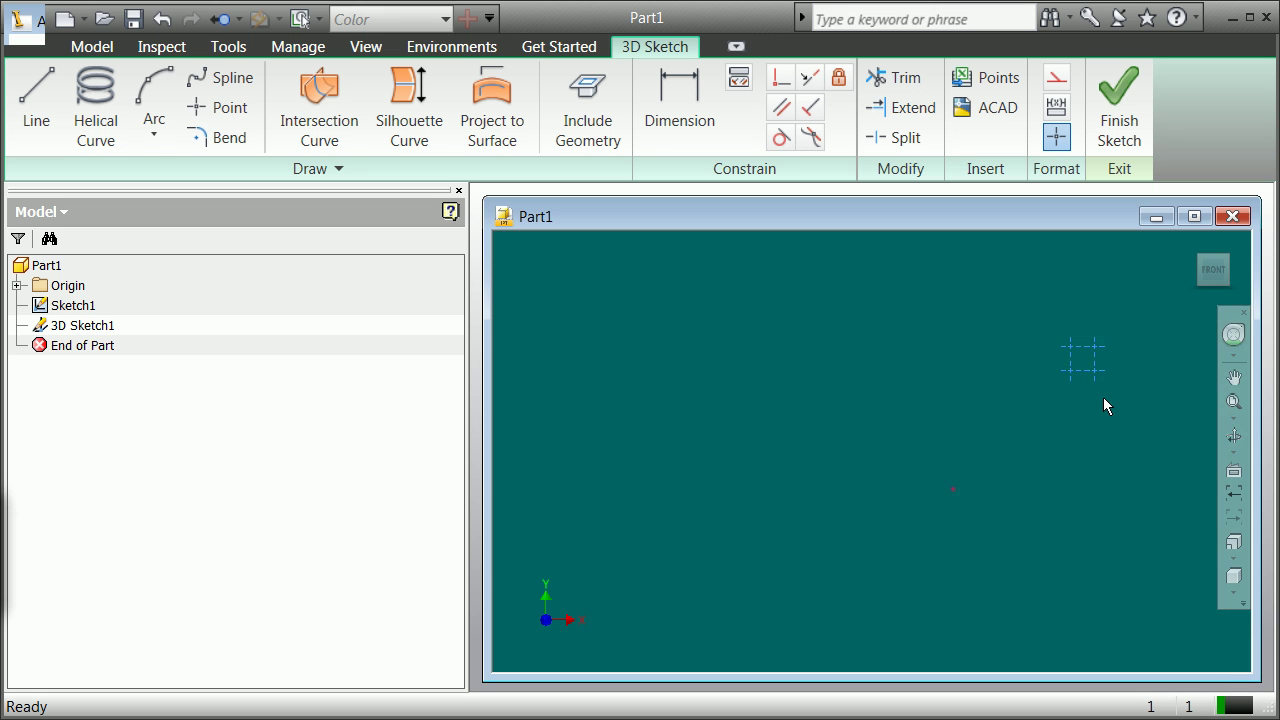
{"action": "scroll", "coordinate": [1110, 390], "scroll_direction": "down", "scroll_amount": 4}
{"action": "mouse_move", "coordinate": [1212, 270]}
{"action": "left_mouse_down"}
{"action": "mouse_move", "coordinate": [1182, 272]}
{"action": "mouse_move", "coordinate": [1211, 280]}
{"action": "left_mouse_up"}
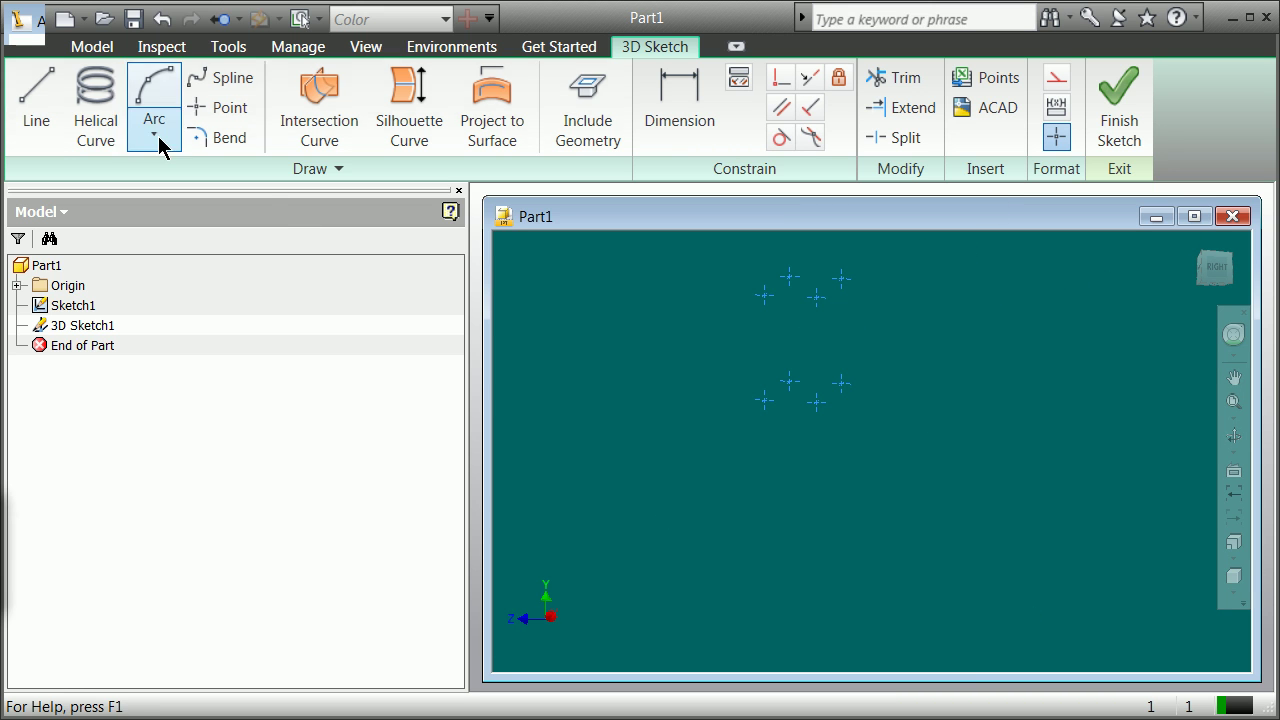
{"action": "left_click", "coordinate": [55, 118]}
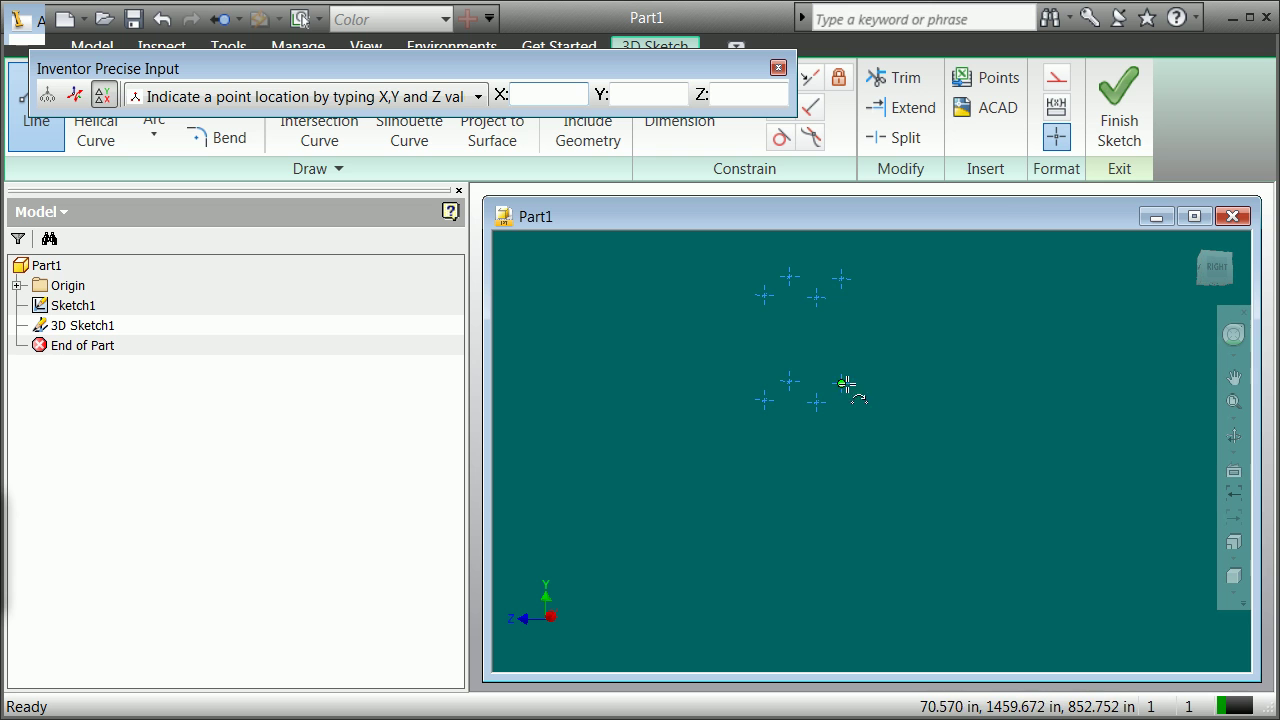
{"action": "left_click", "coordinate": [841, 381]}
{"action": "left_click", "coordinate": [841, 274]}
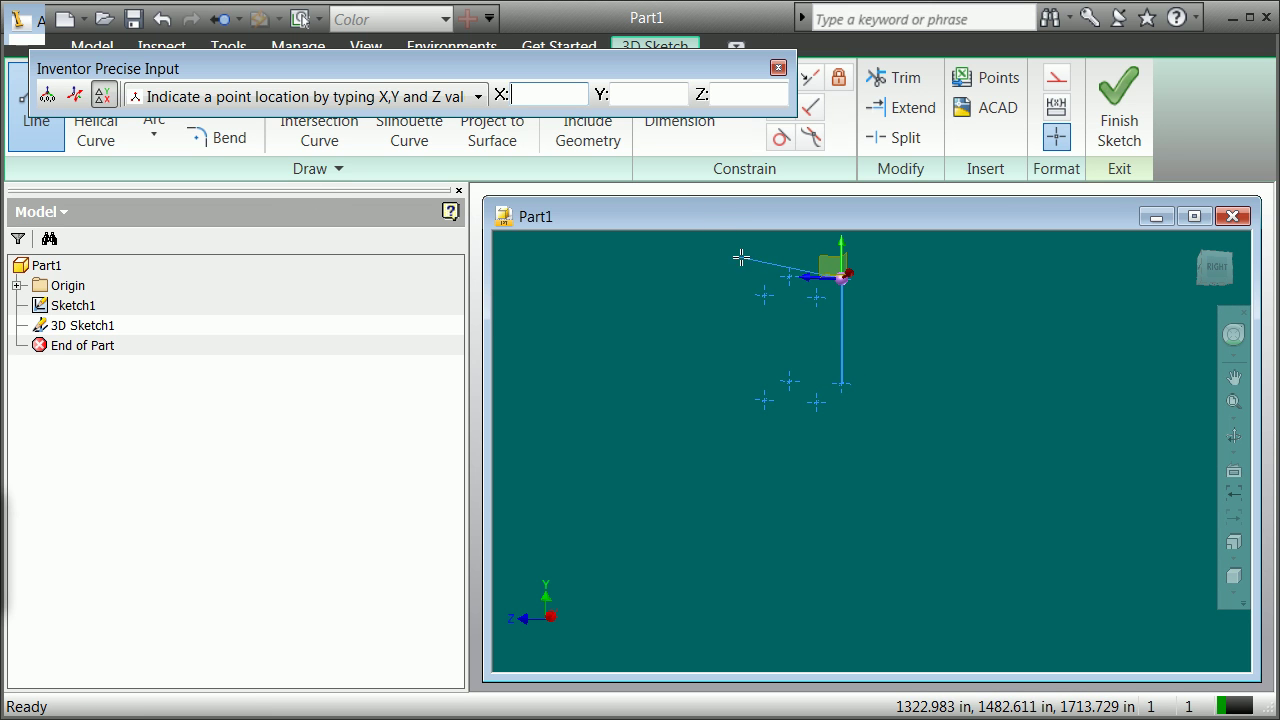
{"action": "left_click", "coordinate": [817, 295]}
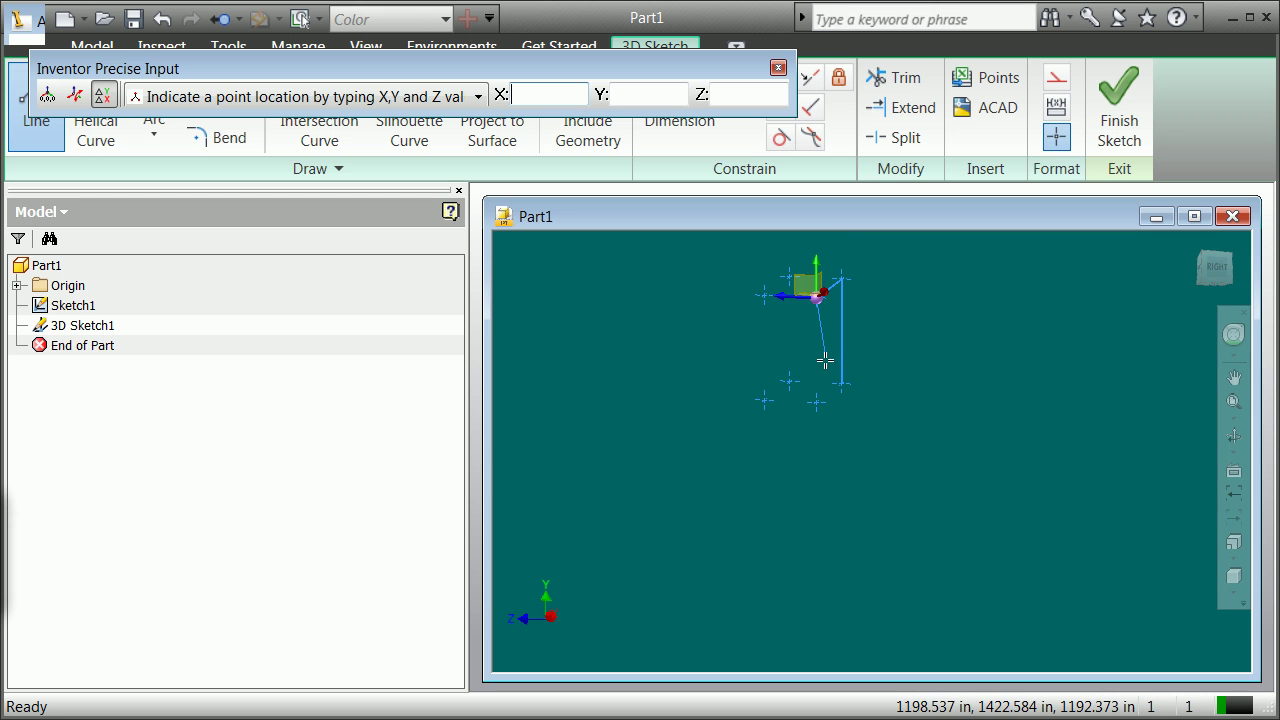
{"action": "left_click", "coordinate": [817, 401]}
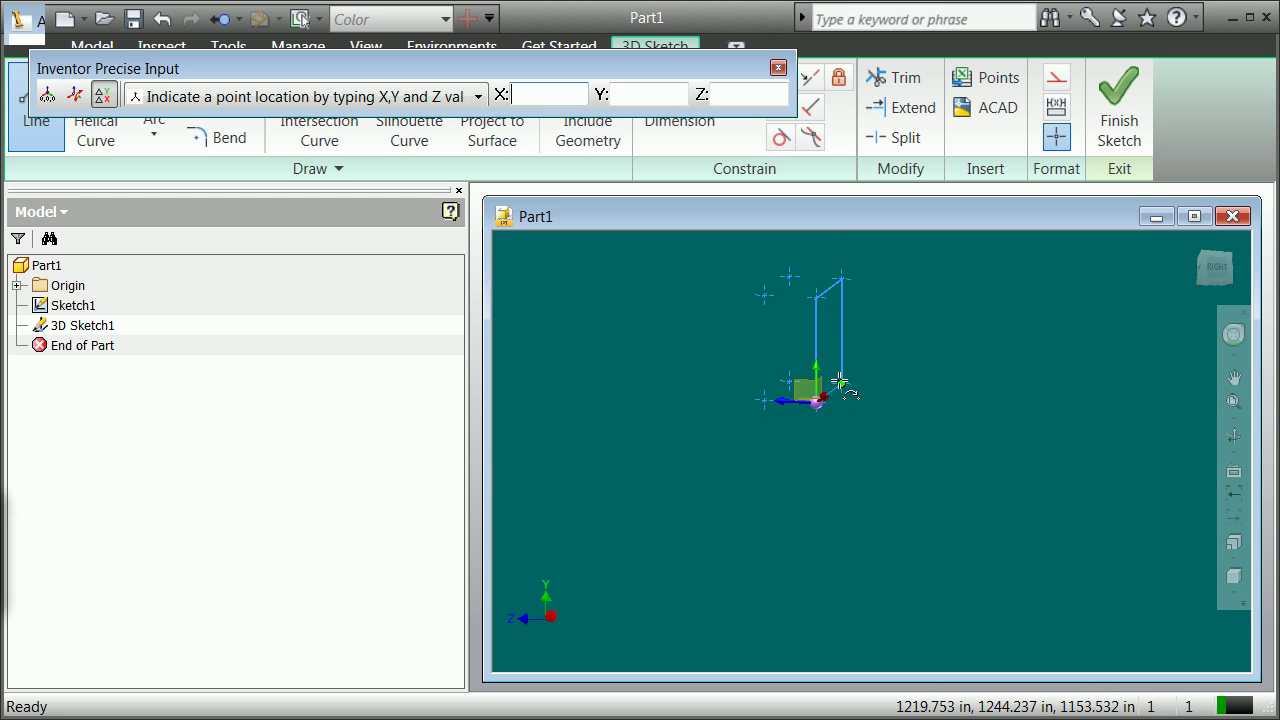
{"action": "left_click", "coordinate": [842, 380]}
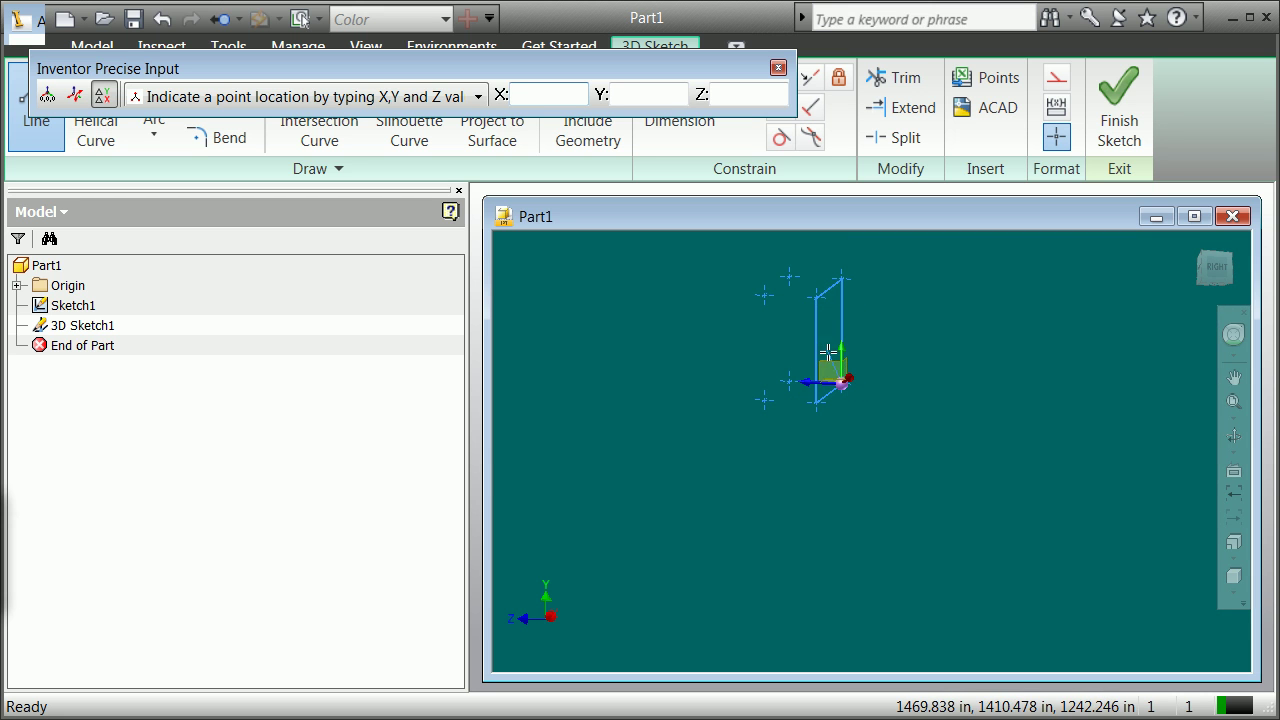
{"action": "right_click", "coordinate": [1029, 338]}
{"action": "left_click", "coordinate": [1055, 350]}
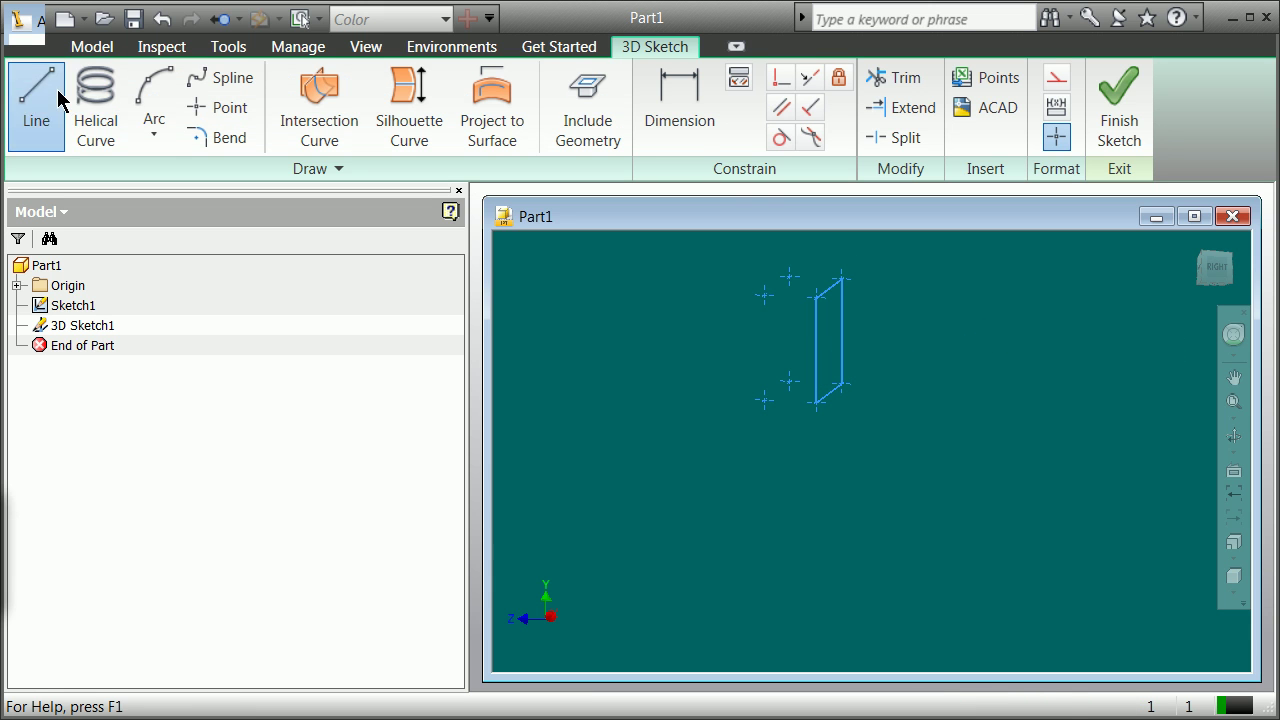
Step: Draw the left side rectangle through its four corner points
{"action": "left_click", "coordinate": [36, 115]}
{"action": "left_click", "coordinate": [790, 276]}
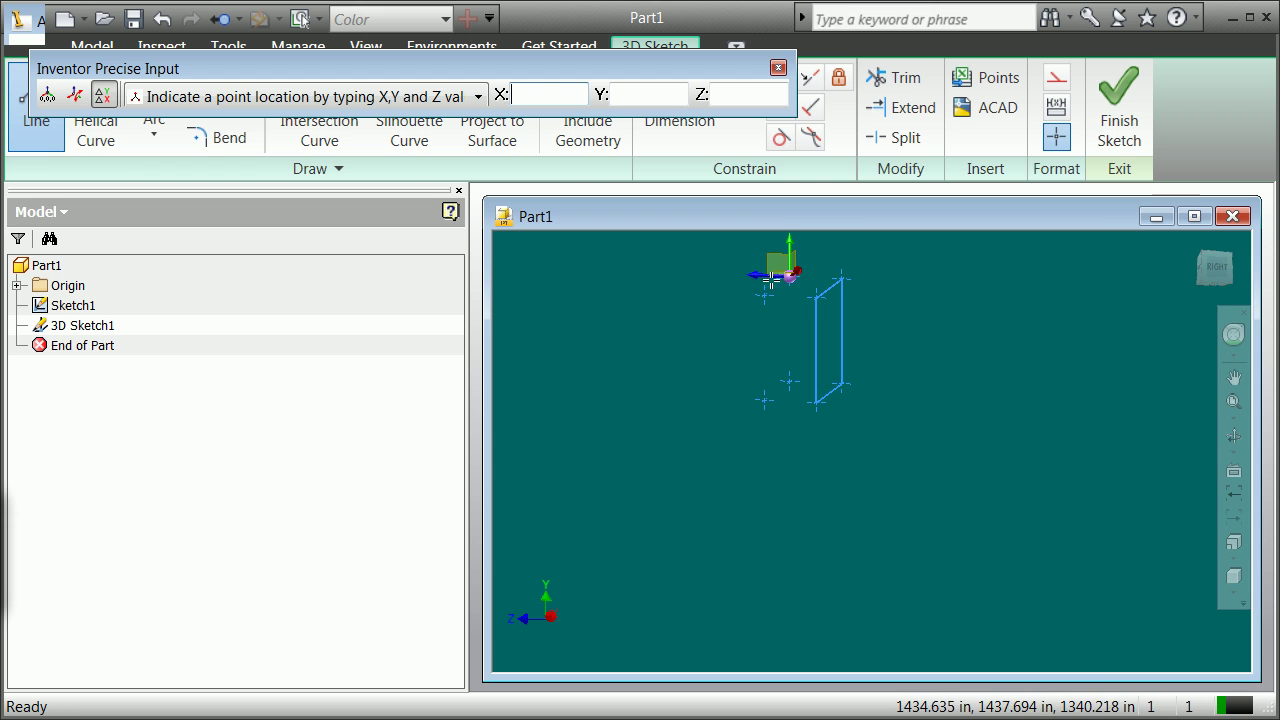
{"action": "left_click", "coordinate": [763, 295]}
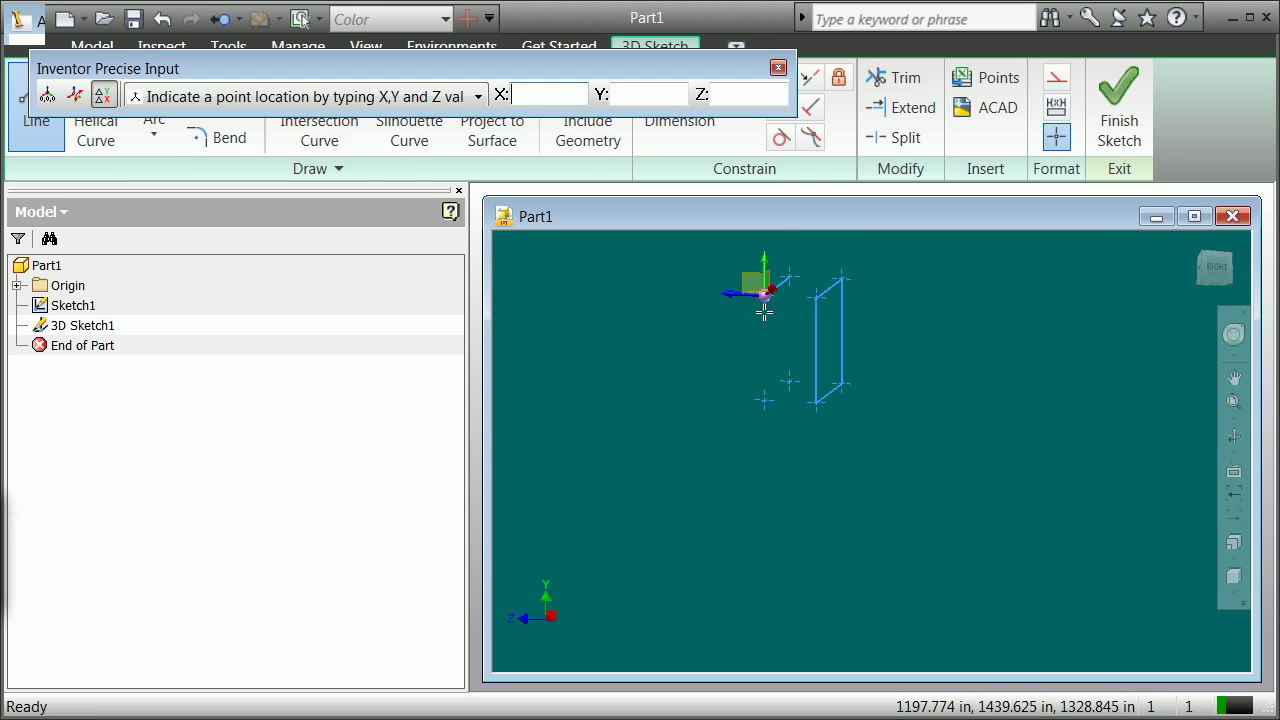
{"action": "left_click", "coordinate": [766, 396]}
{"action": "left_click", "coordinate": [790, 378]}
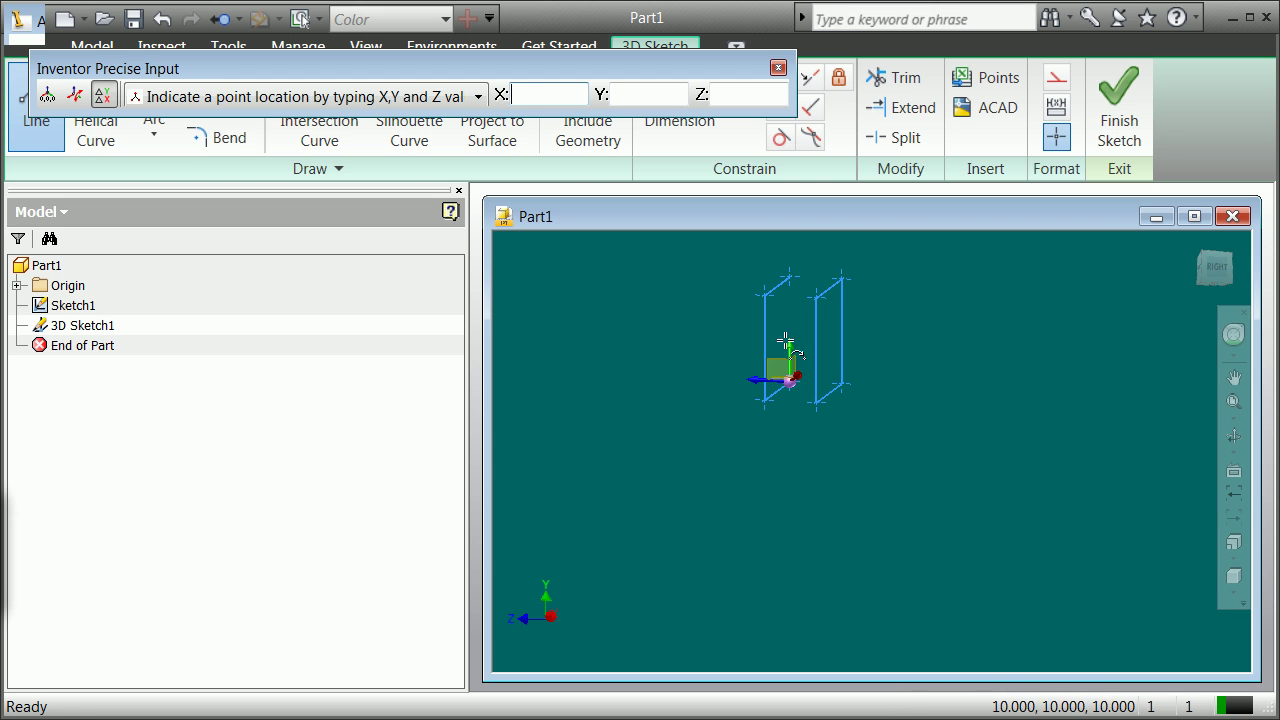
{"action": "left_click", "coordinate": [790, 278]}
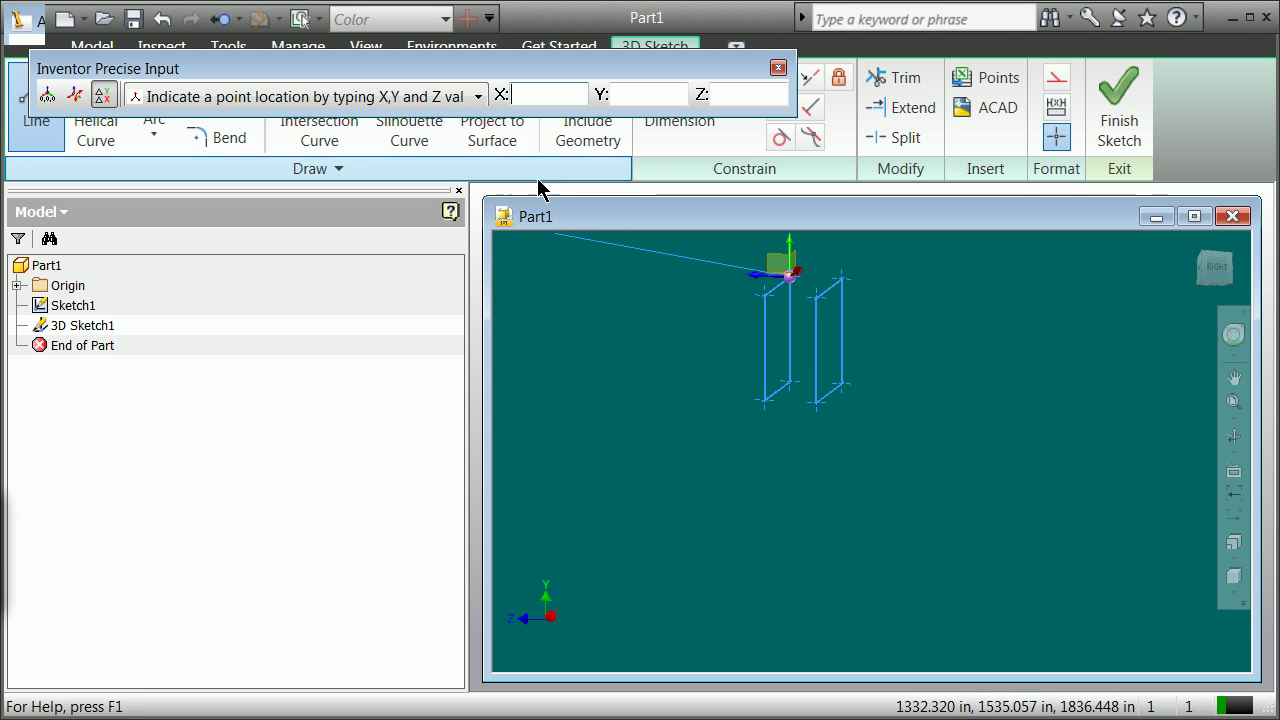
{"action": "right_click", "coordinate": [792, 276]}
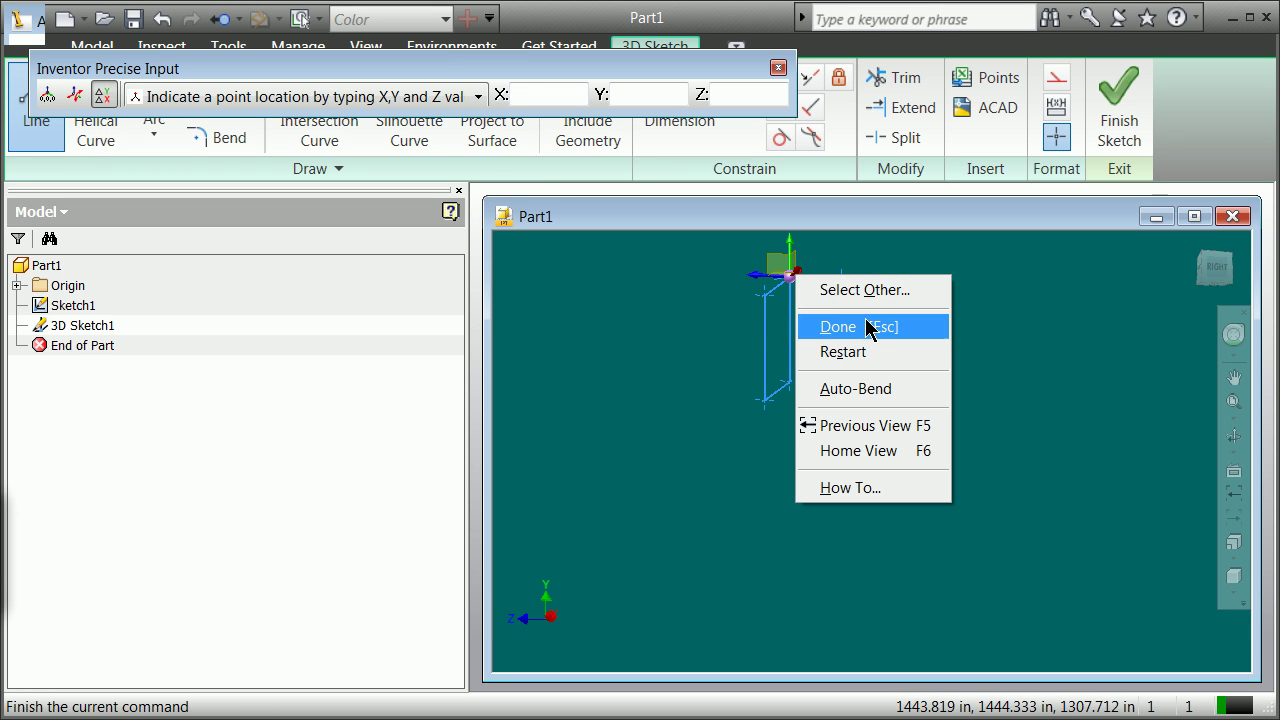
{"action": "left_click", "coordinate": [826, 333]}
Step: Draw a bottom line joining the left and right rectangles' lower corners
{"action": "left_click", "coordinate": [52, 106]}
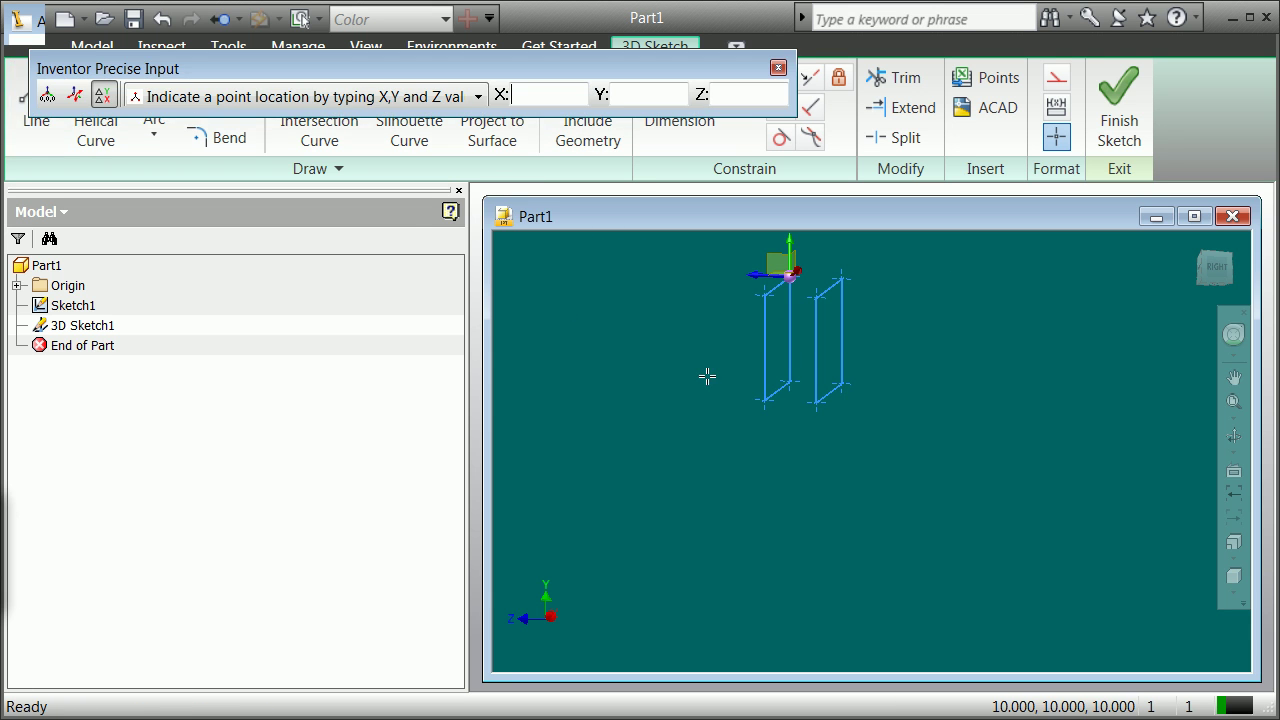
{"action": "left_click", "coordinate": [789, 381]}
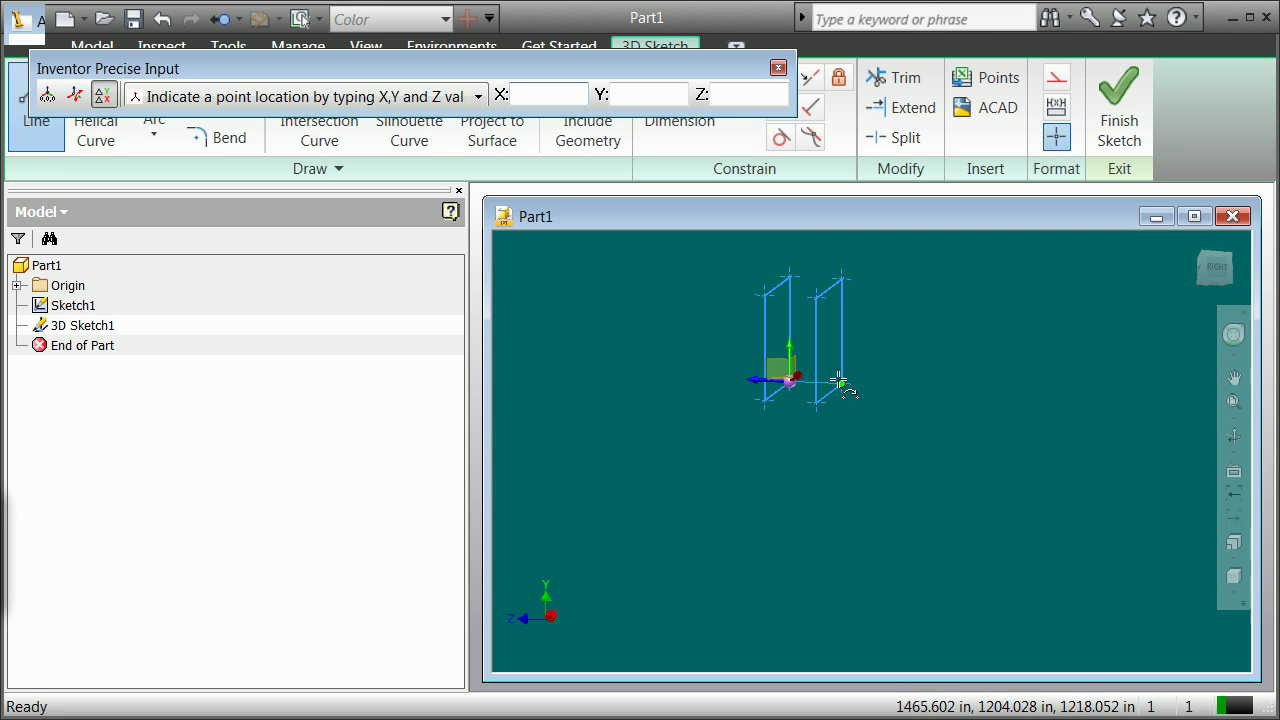
{"action": "left_click", "coordinate": [842, 381]}
{"action": "right_click", "coordinate": [792, 291]}
Step: Add the back top edge between the two top corners and the remaining bottom edge
{"action": "left_click", "coordinate": [830, 307]}
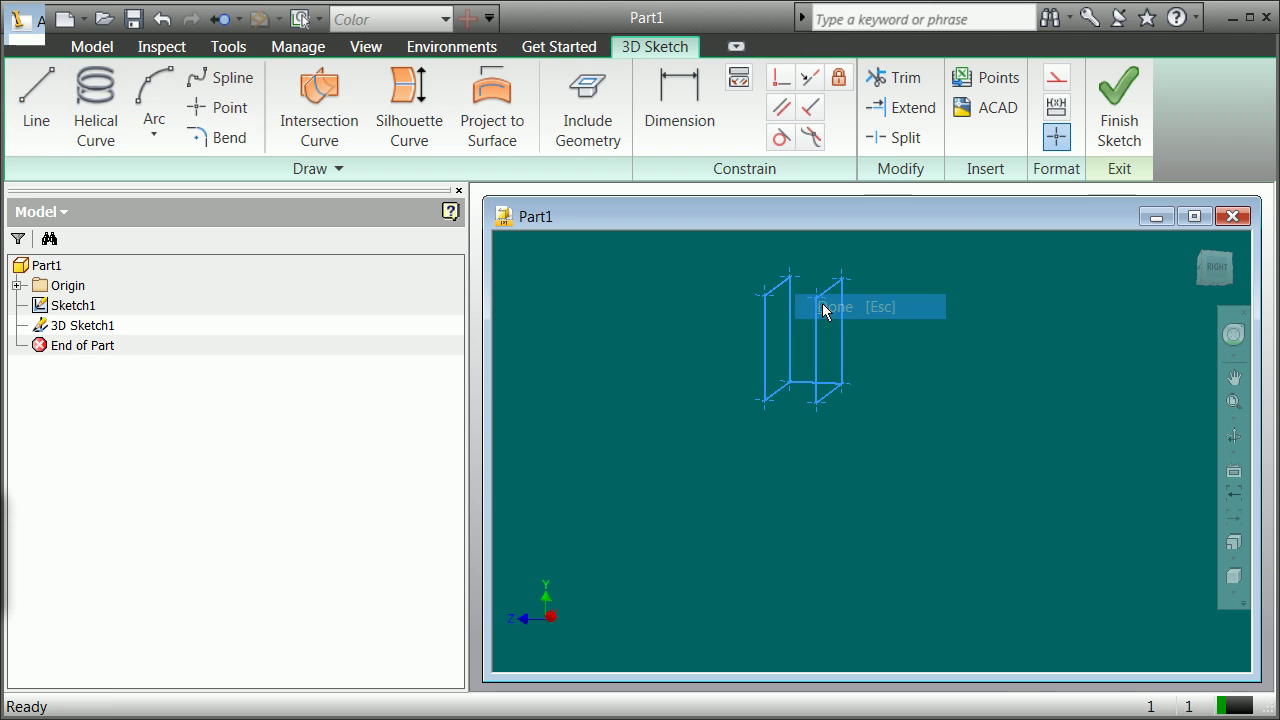
{"action": "left_click", "coordinate": [24, 103]}
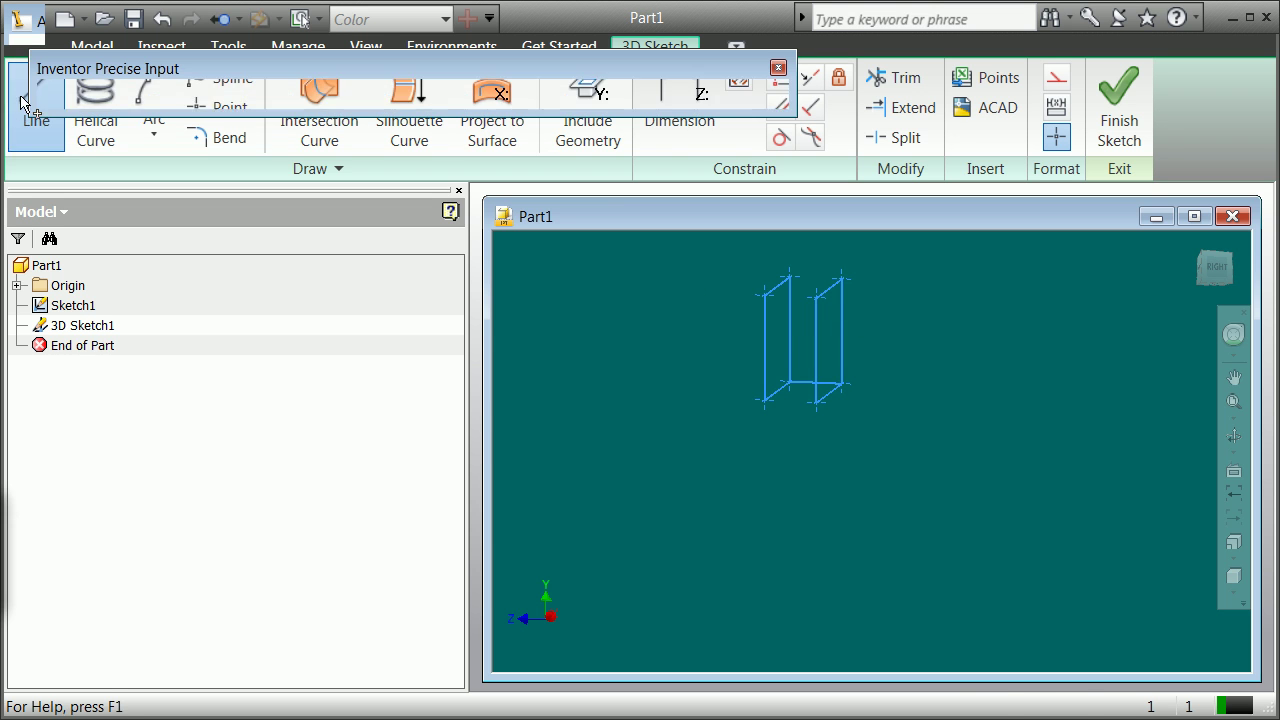
{"action": "left_click", "coordinate": [790, 277]}
{"action": "left_click", "coordinate": [842, 278]}
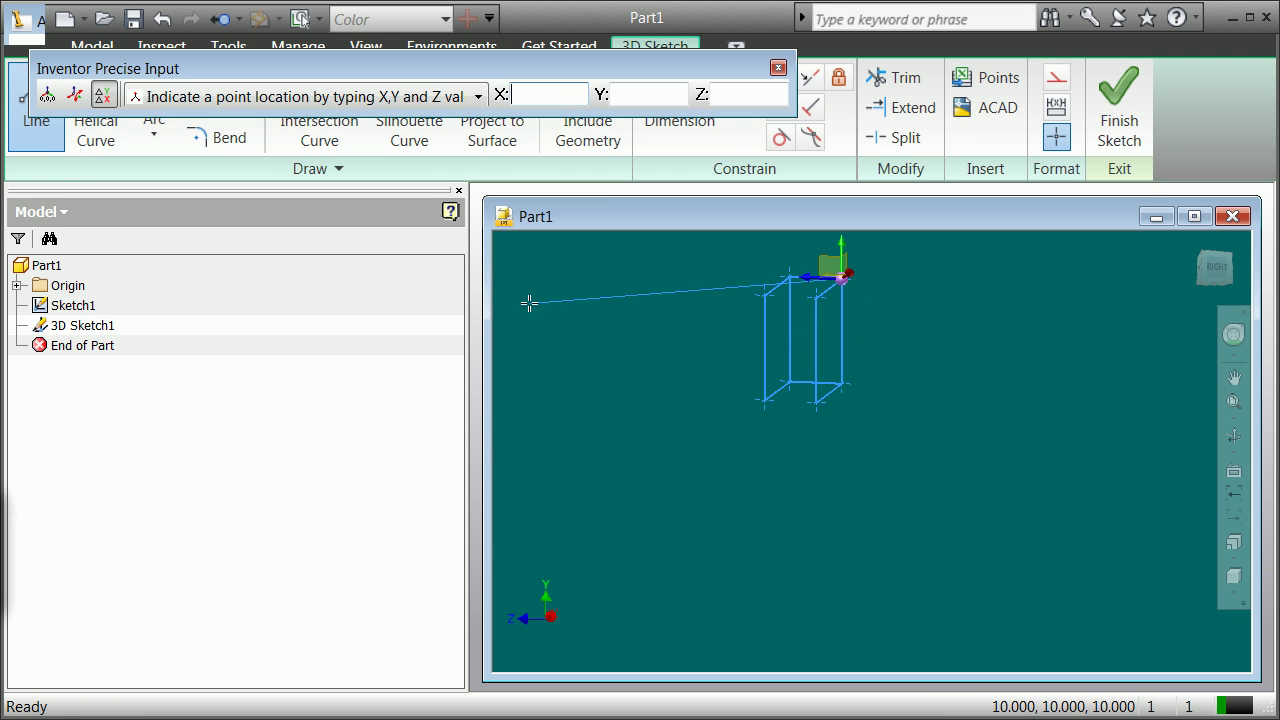
{"action": "right_click", "coordinate": [842, 280]}
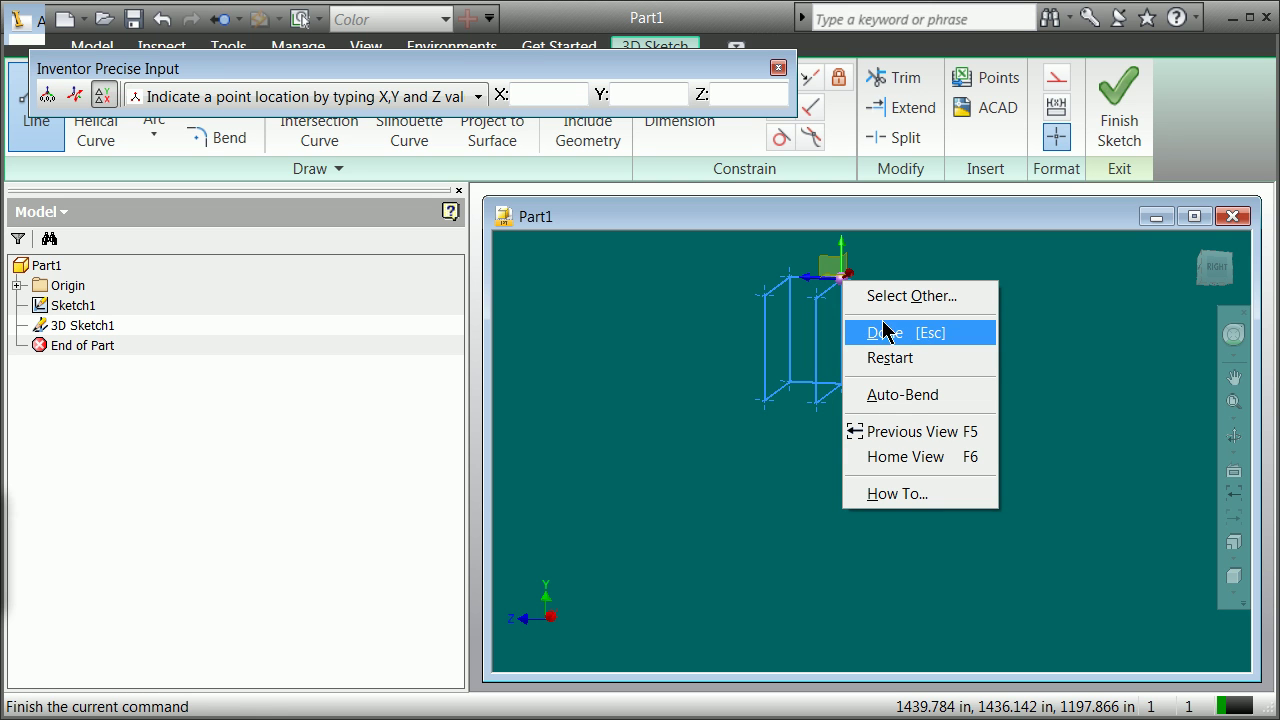
{"action": "left_click", "coordinate": [897, 333]}
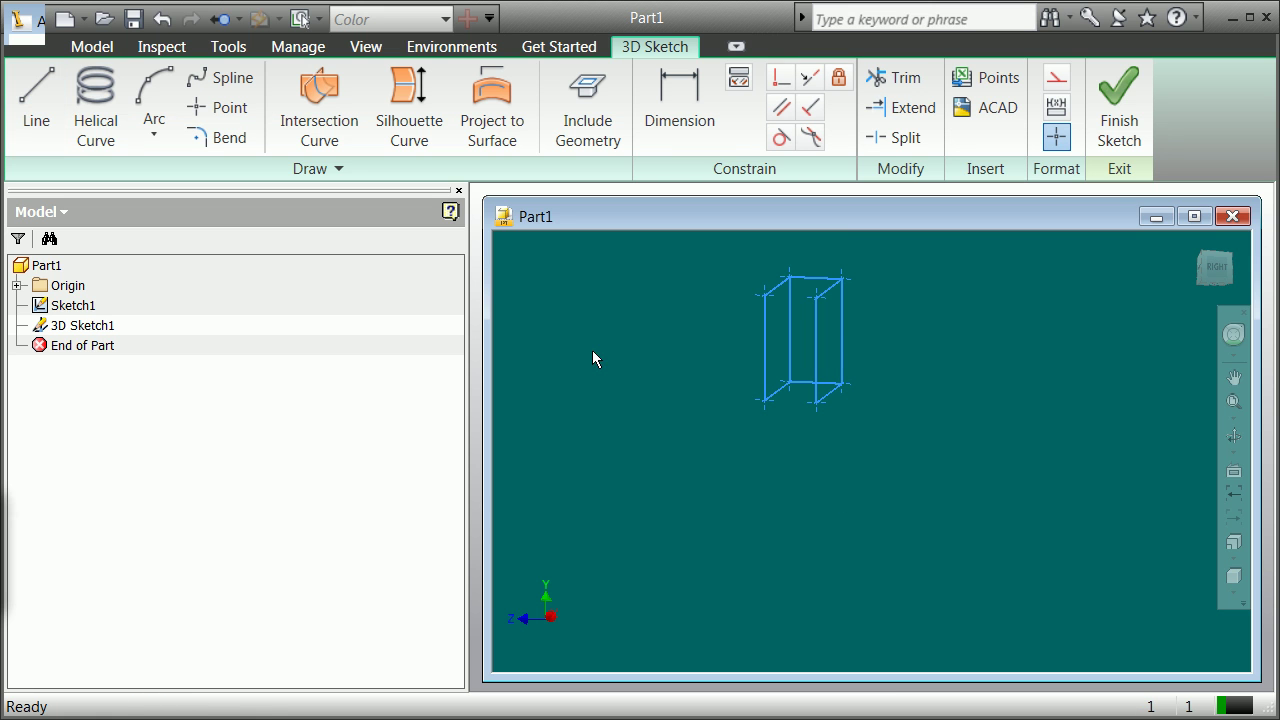
{"action": "left_click", "coordinate": [43, 112]}
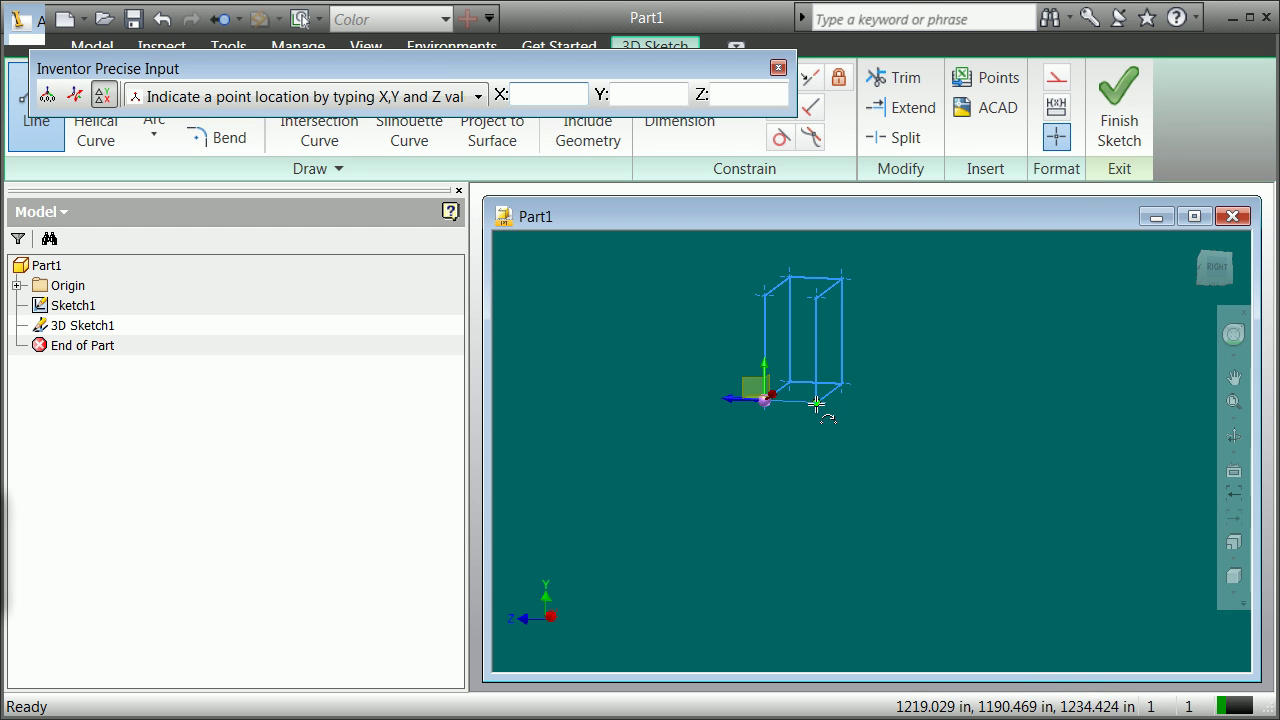
{"action": "left_click", "coordinate": [818, 402]}
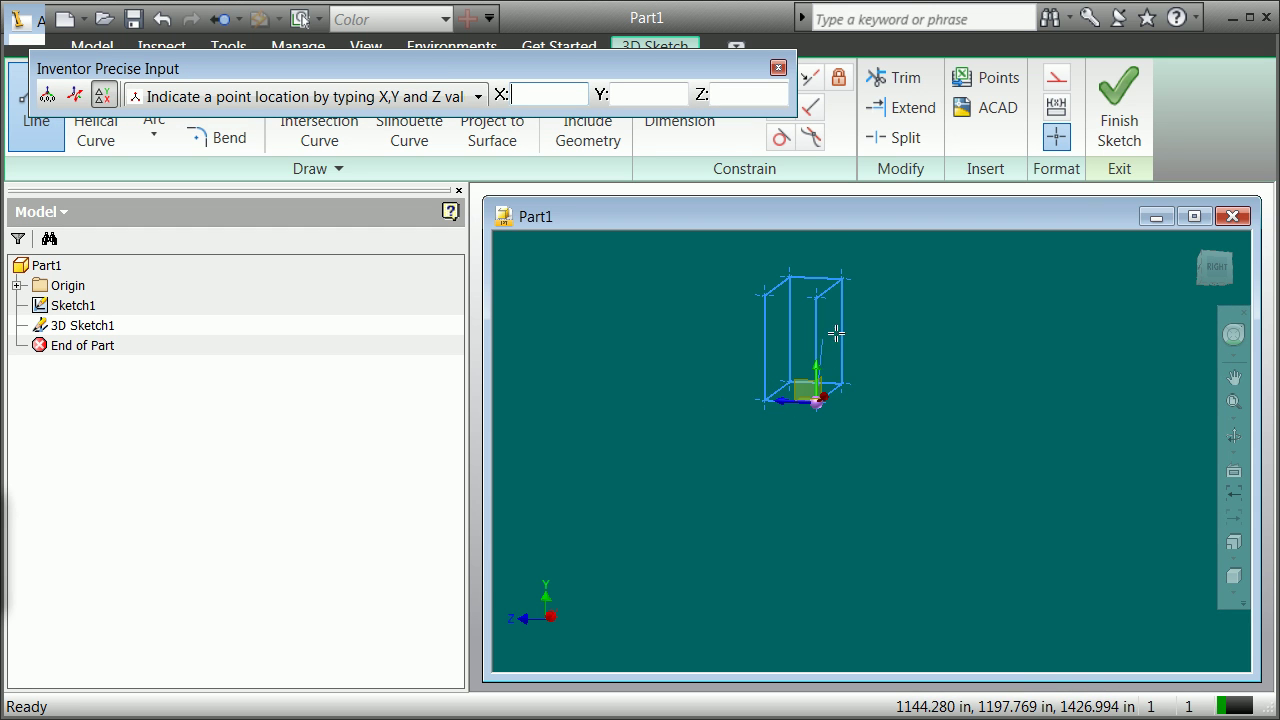
{"action": "right_click", "coordinate": [705, 283]}
{"action": "left_click", "coordinate": [752, 295]}
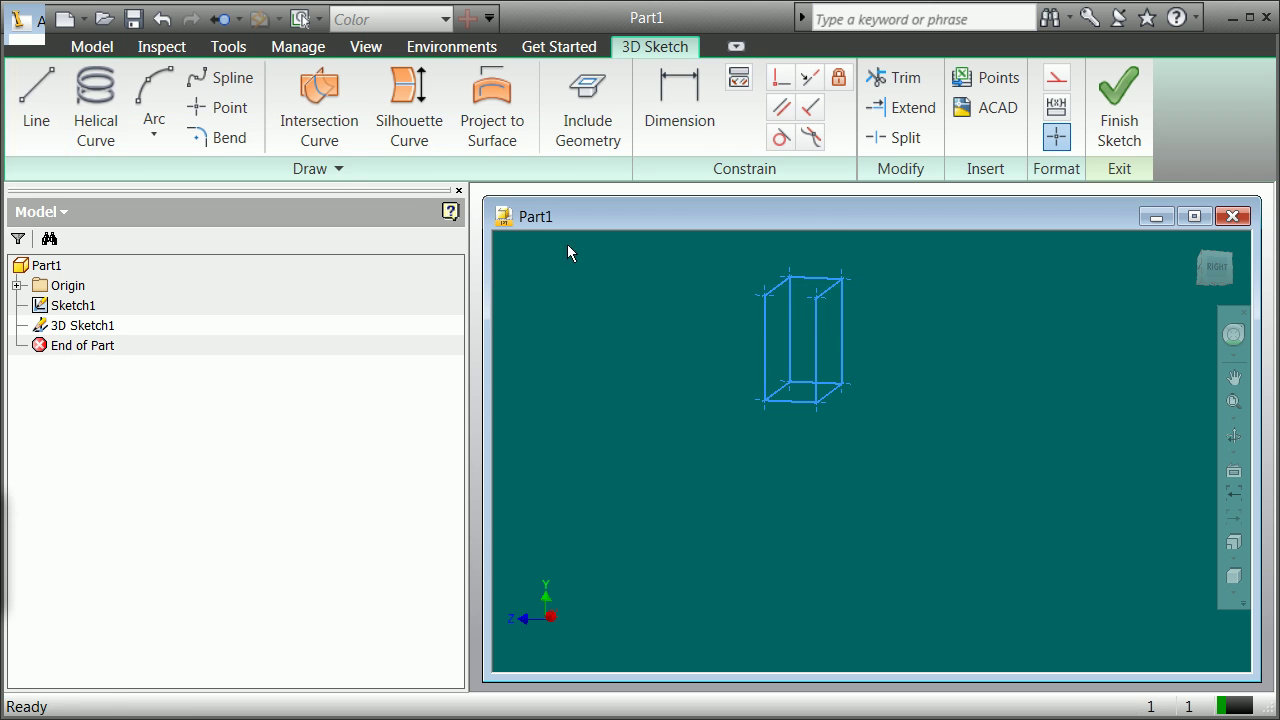
Step: Draw the last top edge from the front top corner across the box
{"action": "left_click", "coordinate": [57, 94]}
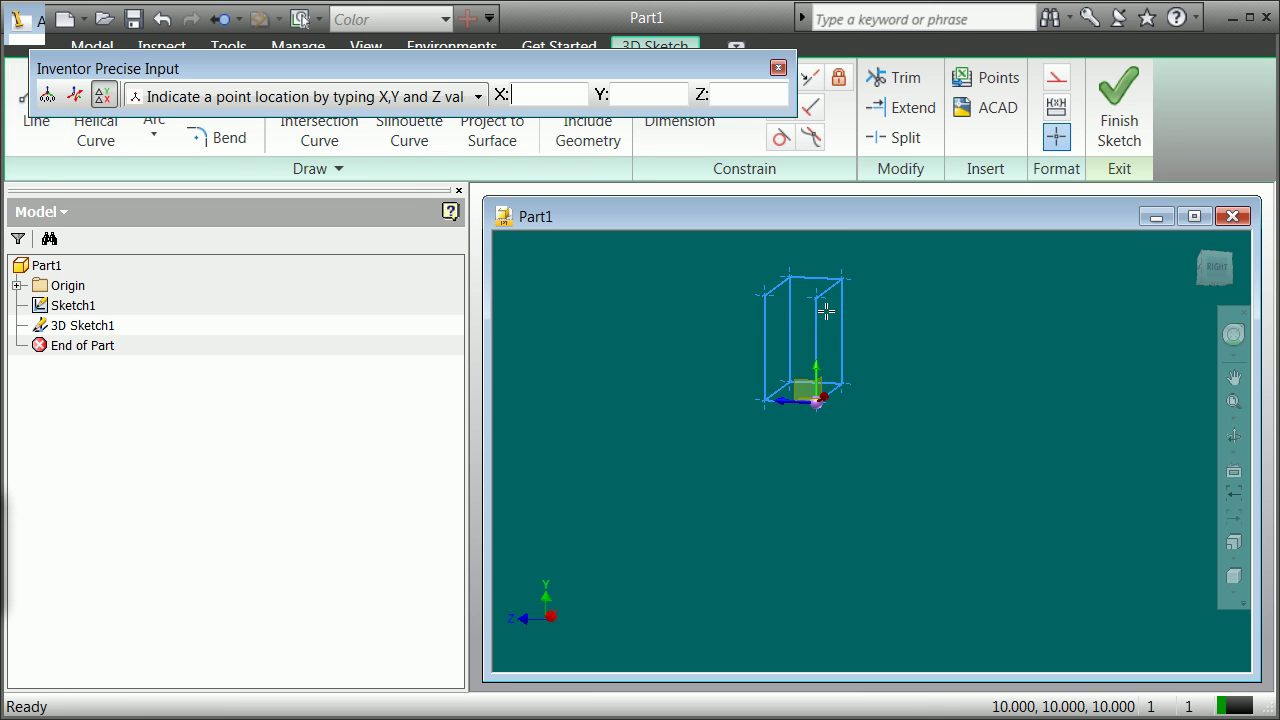
{"action": "left_click", "coordinate": [766, 295]}
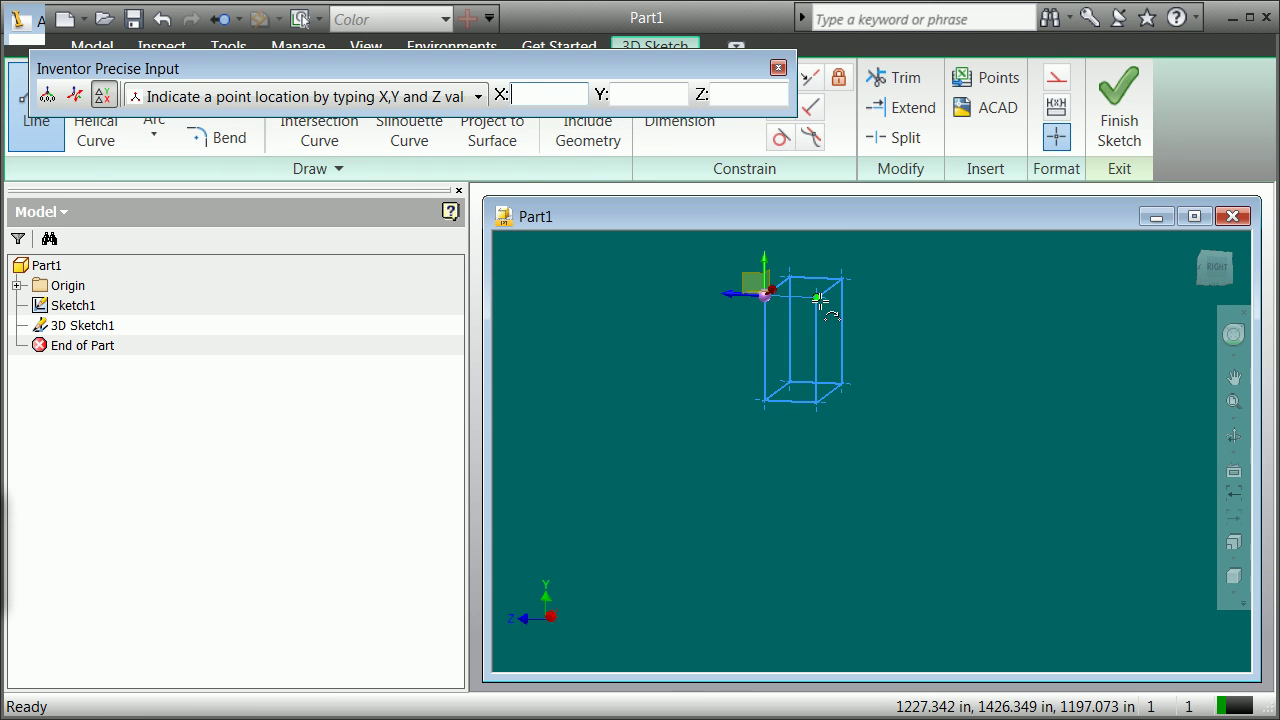
{"action": "left_click", "coordinate": [819, 299]}
{"action": "right_click", "coordinate": [892, 287]}
{"action": "left_click", "coordinate": [920, 302]}
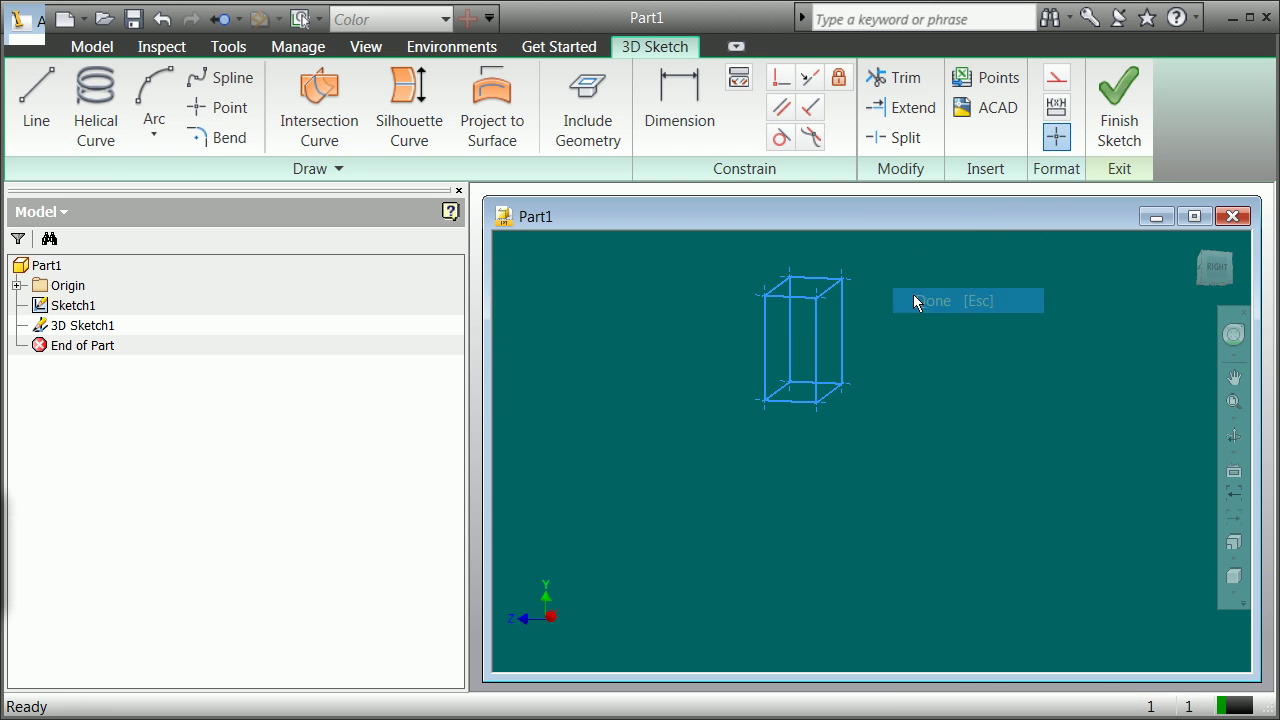
Step: Finish the 3D sketch and turn the ViewCube from Right to the Front view
{"action": "left_click", "coordinate": [1124, 96]}
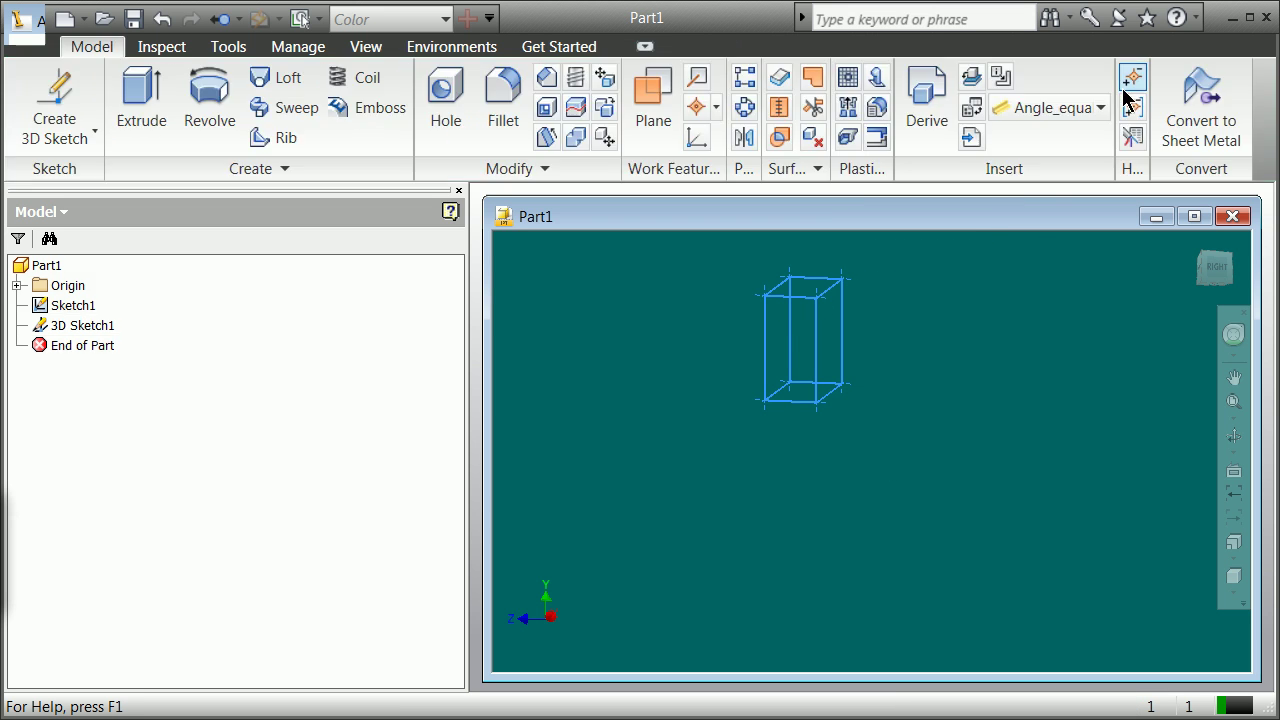
{"action": "left_click", "coordinate": [1211, 269]}
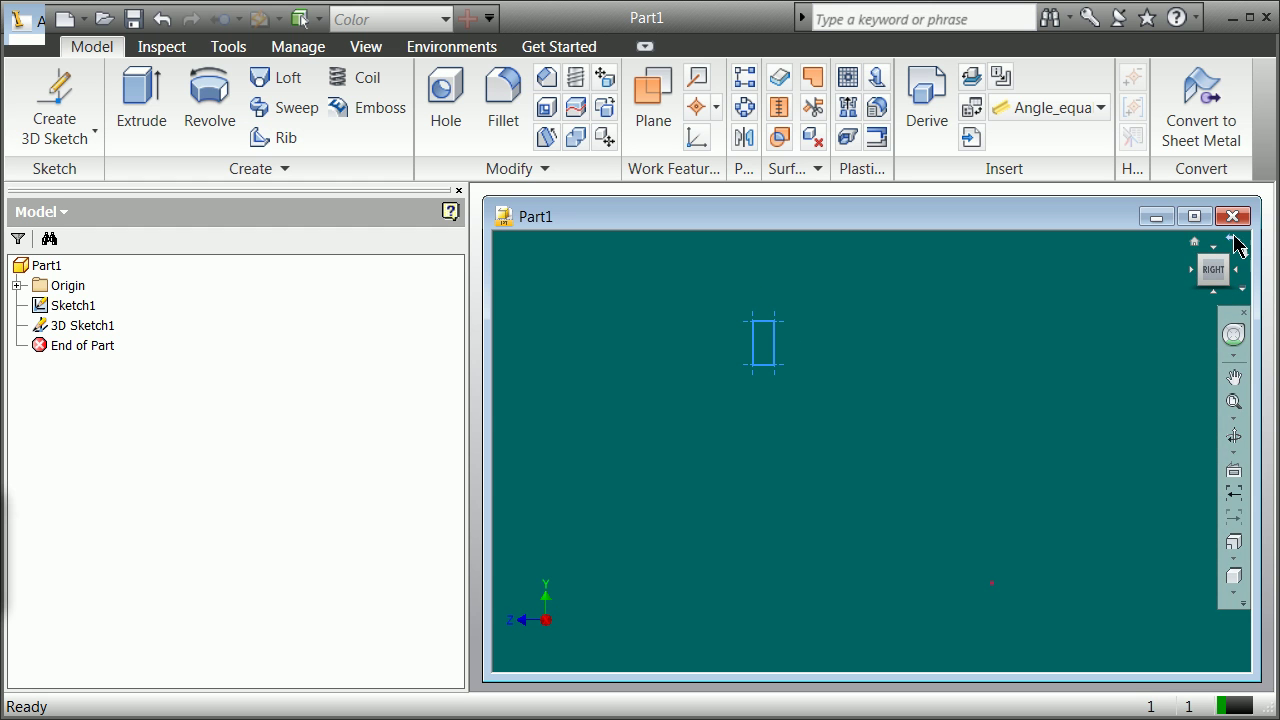
{"action": "left_click", "coordinate": [1234, 240]}
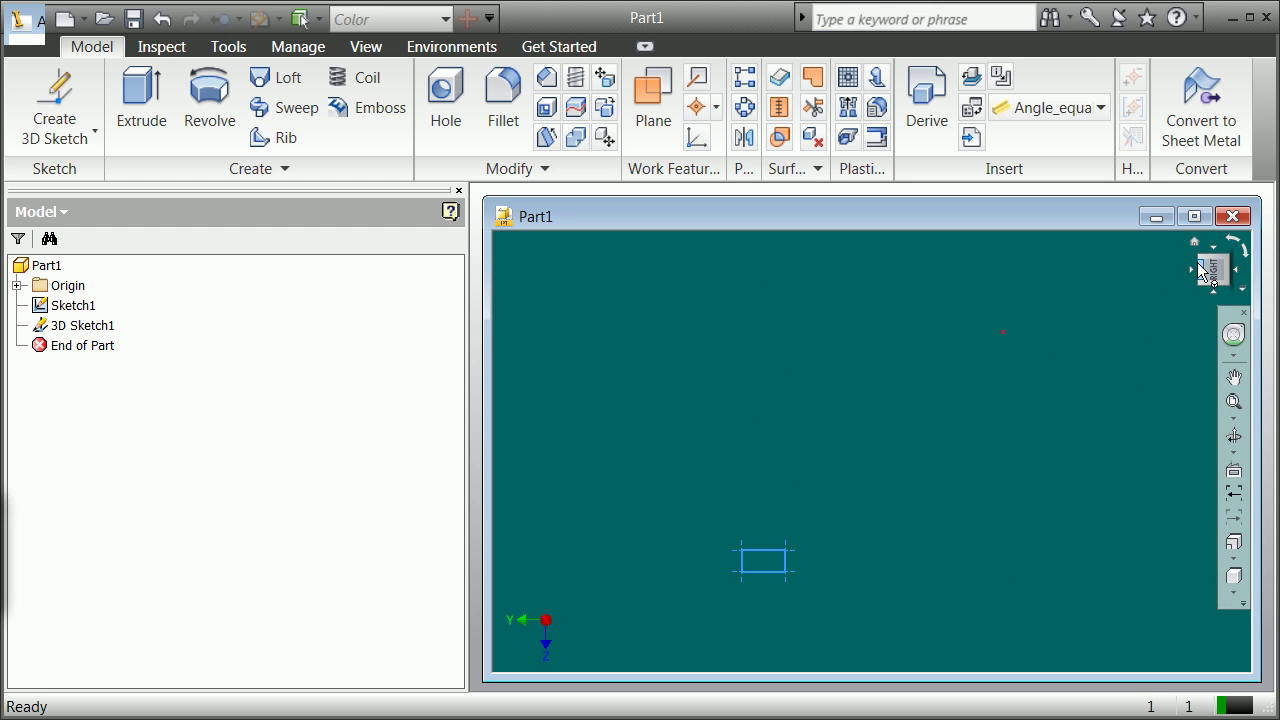
{"action": "left_click", "coordinate": [1214, 291]}
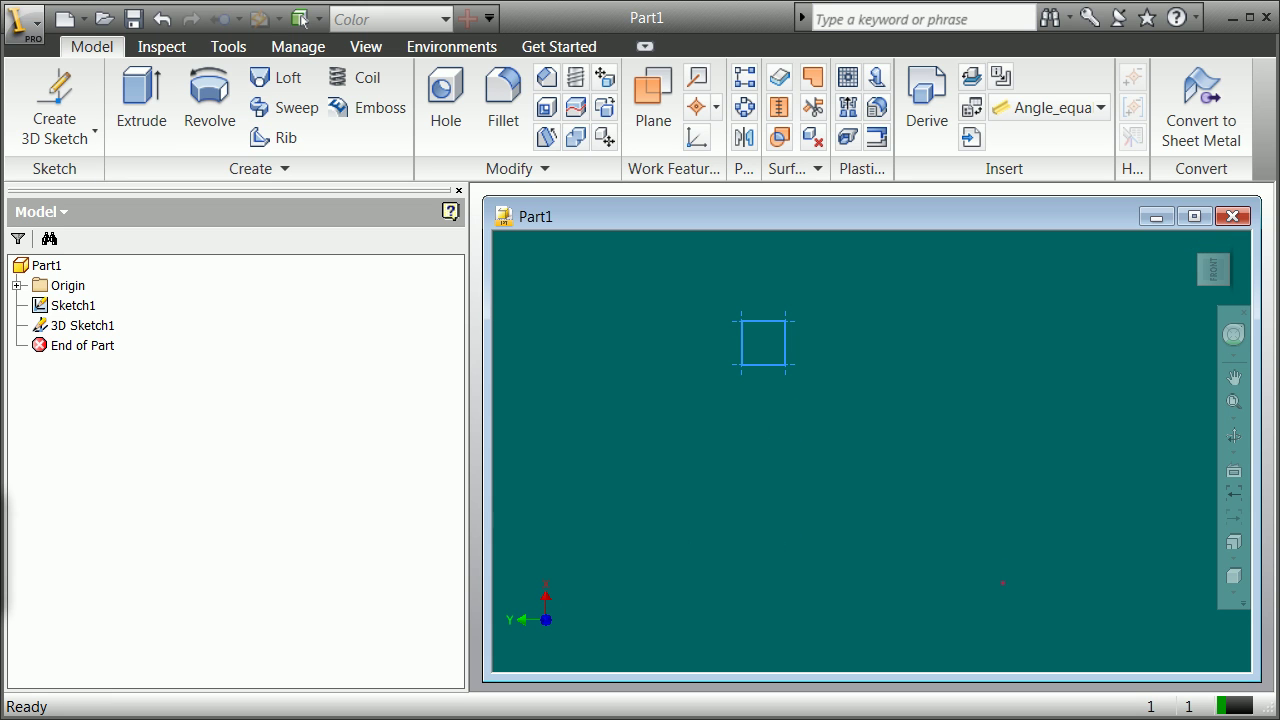
Step: Open Save As for the part, offering Part1.ipt in the Inventor folder
{"action": "left_click", "coordinate": [30, 36]}
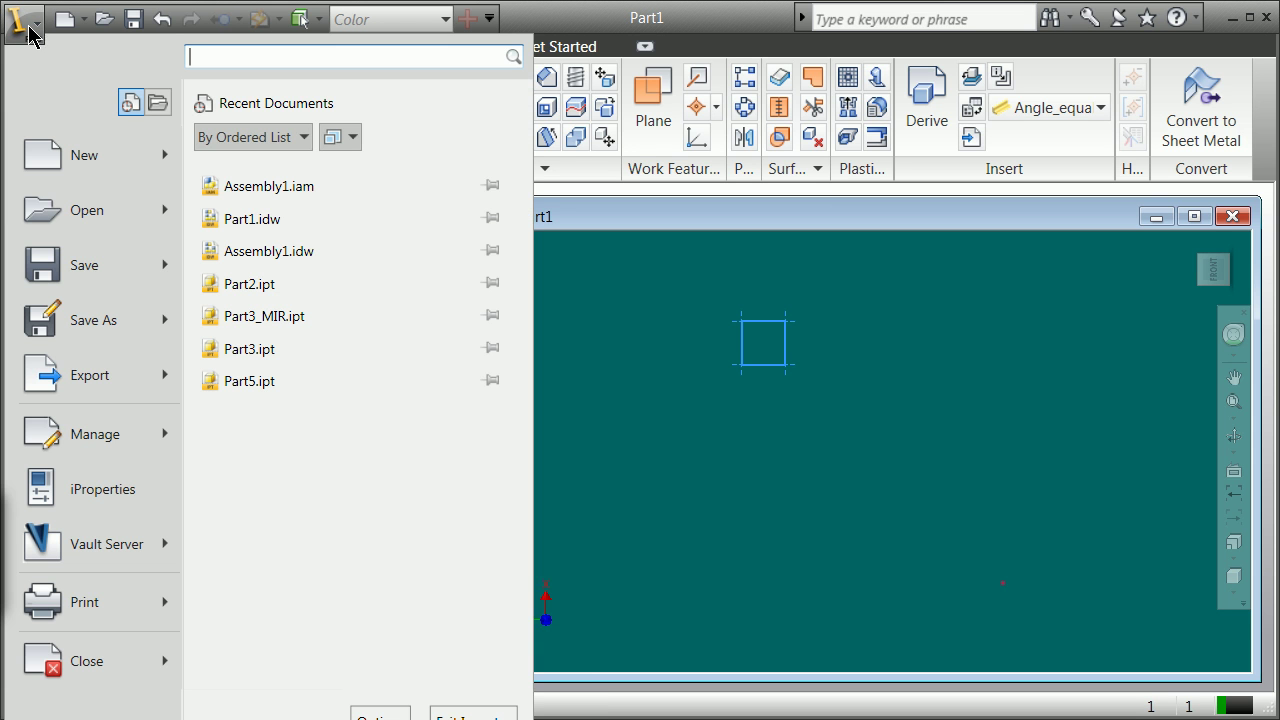
{"action": "left_click", "coordinate": [147, 322]}
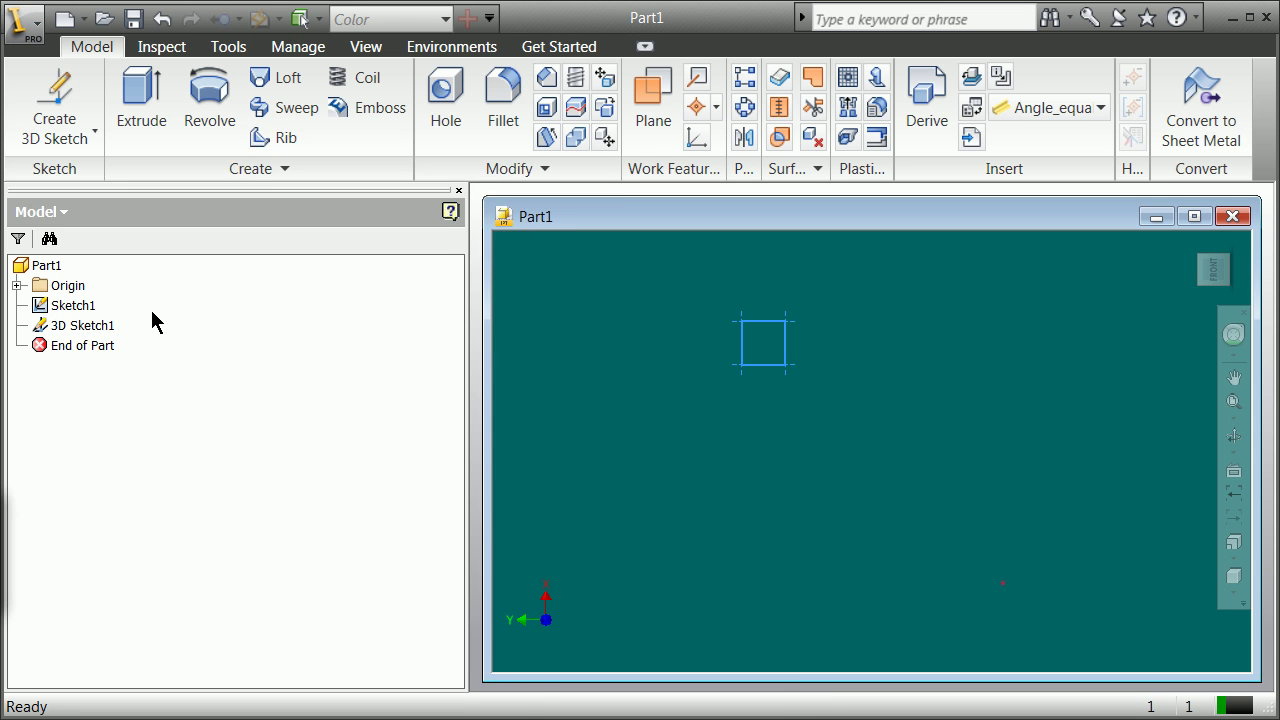